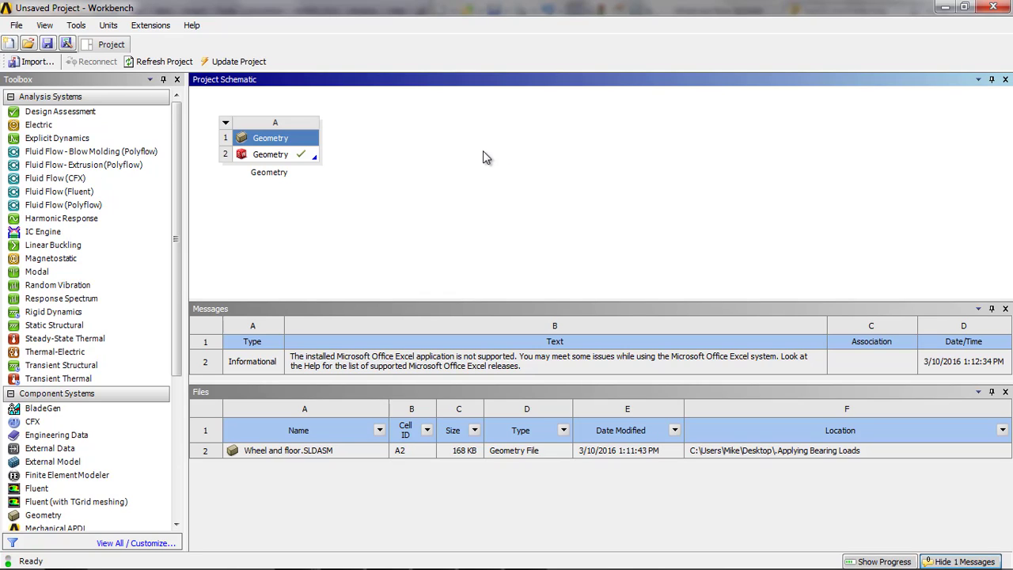
# - Add a Static Structural analysis system to the project schematic and link the existing Geometry component to its Geometry cell
pyautogui.moveTo(63, 325); pyautogui.dragTo(400, 178)
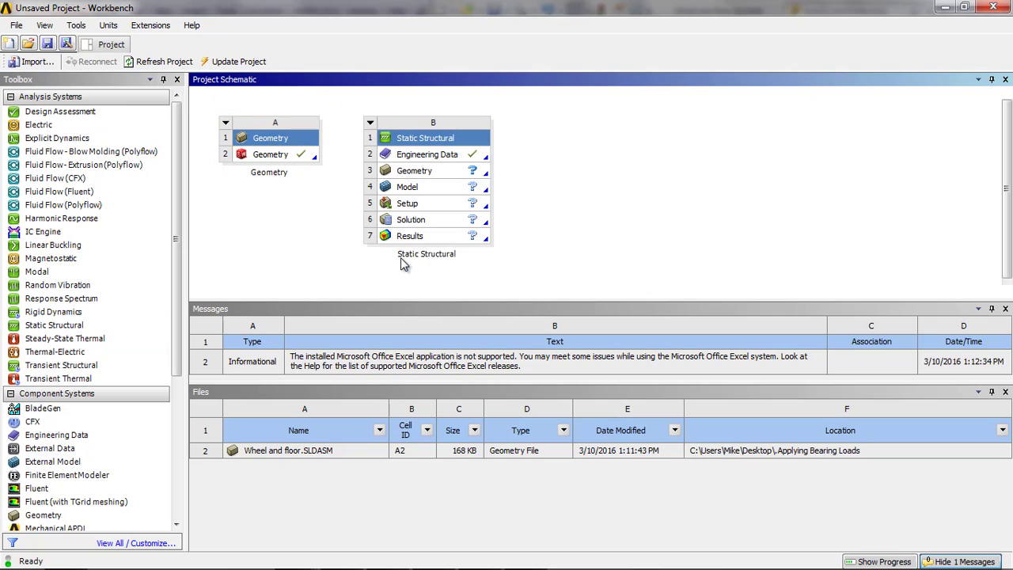
pyautogui.moveTo(284, 161); pyautogui.dragTo(427, 171)
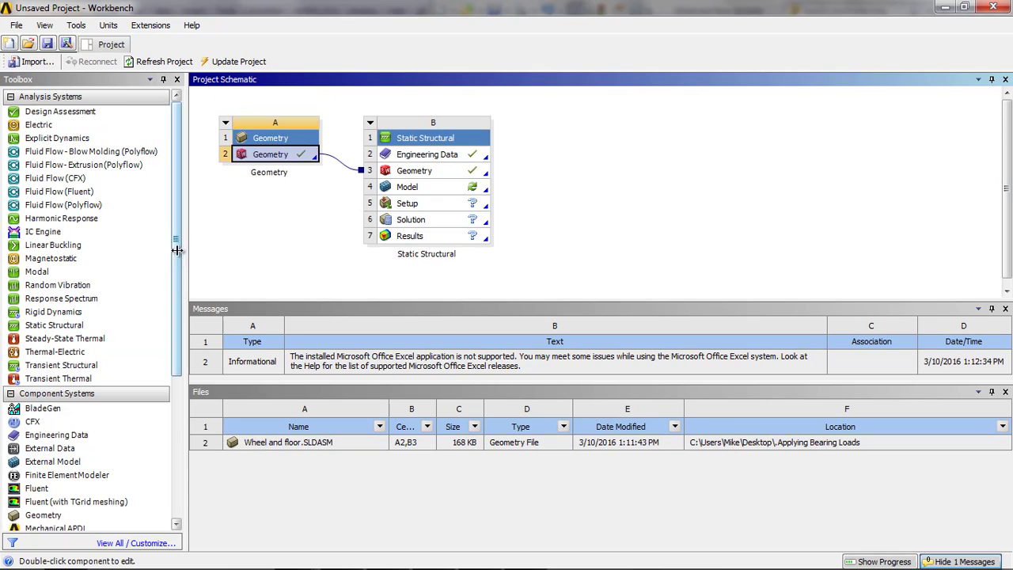
# - Add Concrete from the General Materials library to the Static Structural system's engineering data and return to the project schematic
pyautogui.click(425, 156)
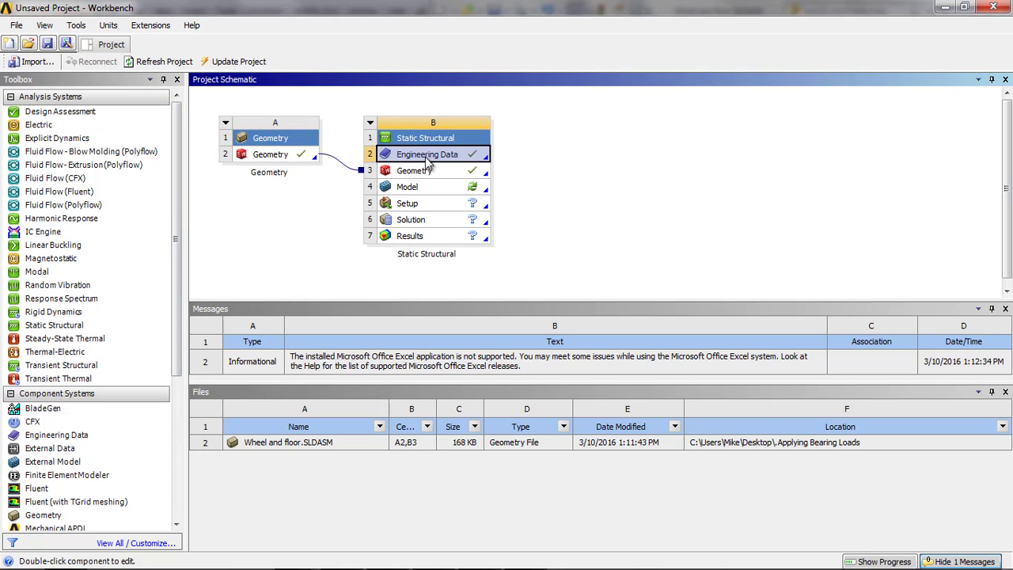
pyautogui.doubleClick(425, 157)
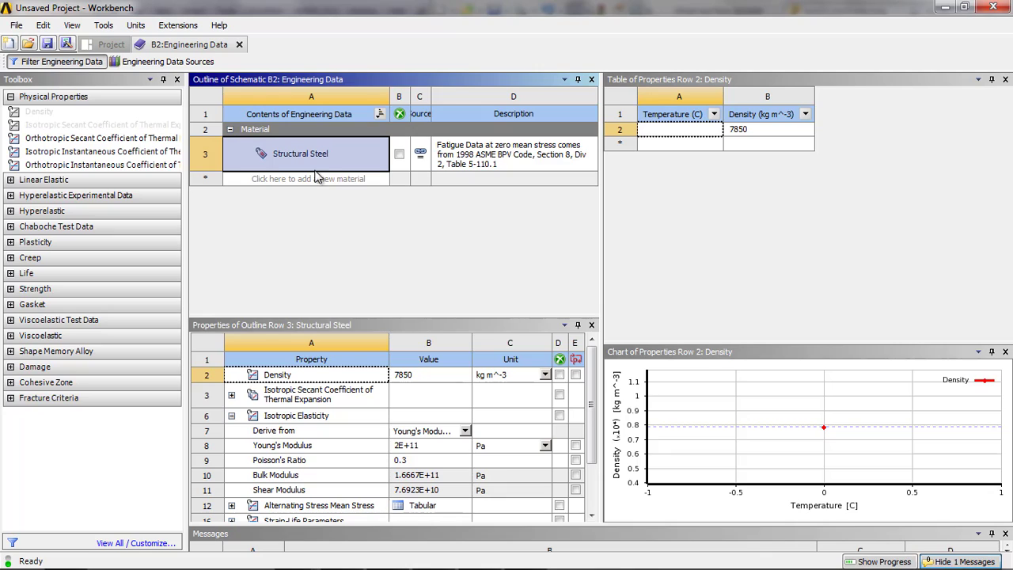
pyautogui.click(162, 65)
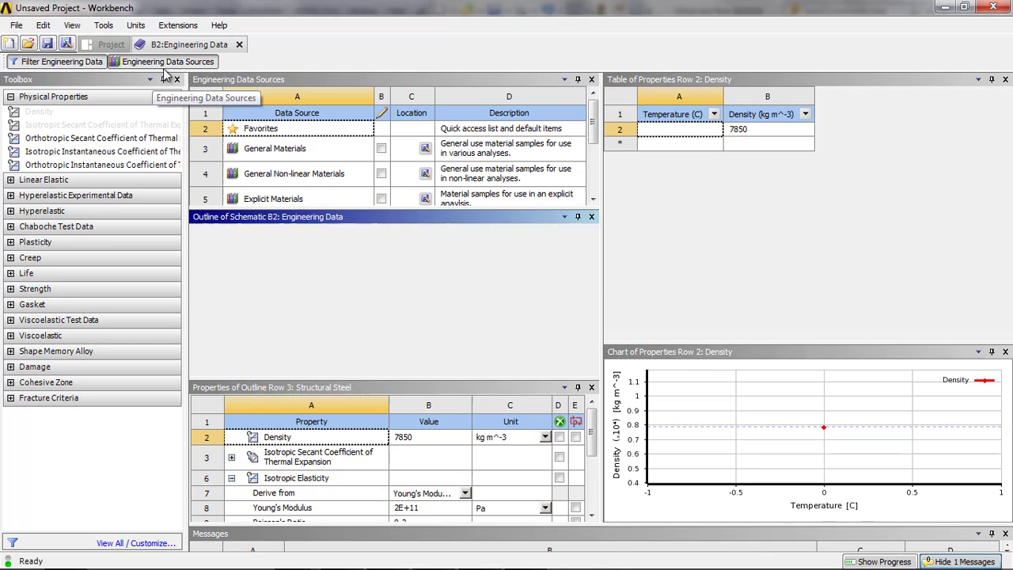
pyautogui.click(276, 151)
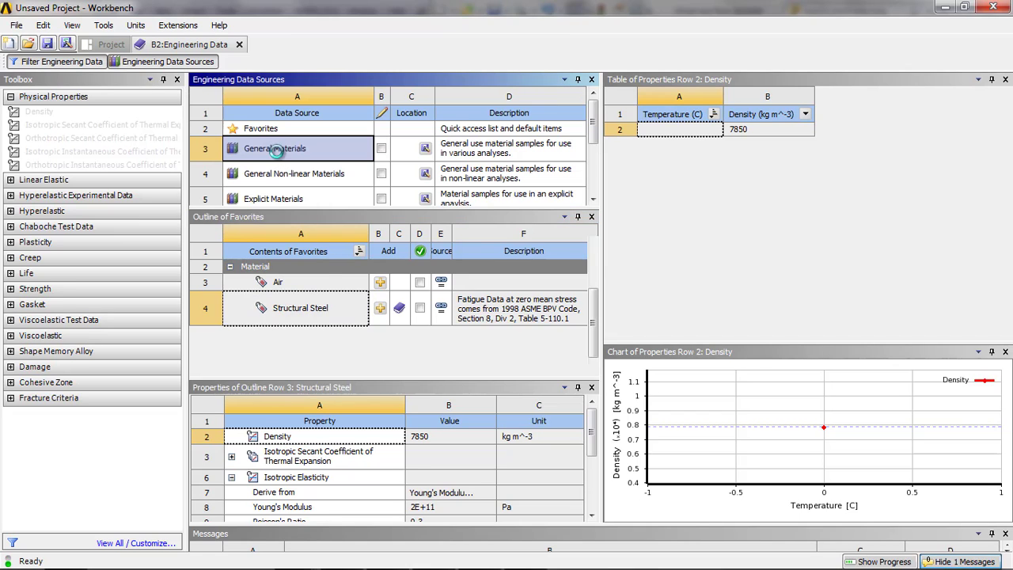
pyautogui.click(310, 296)
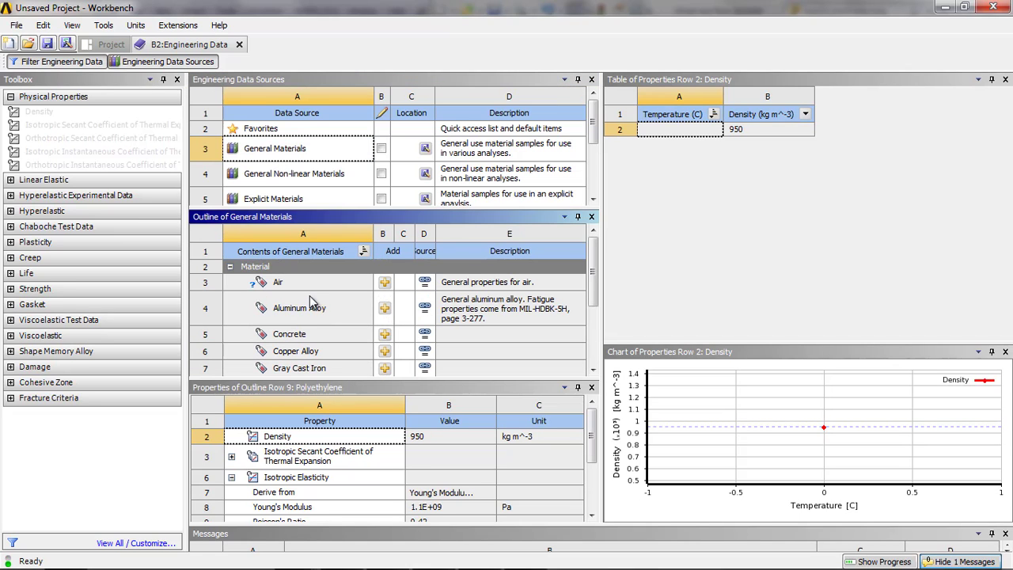
pyautogui.click(384, 333)
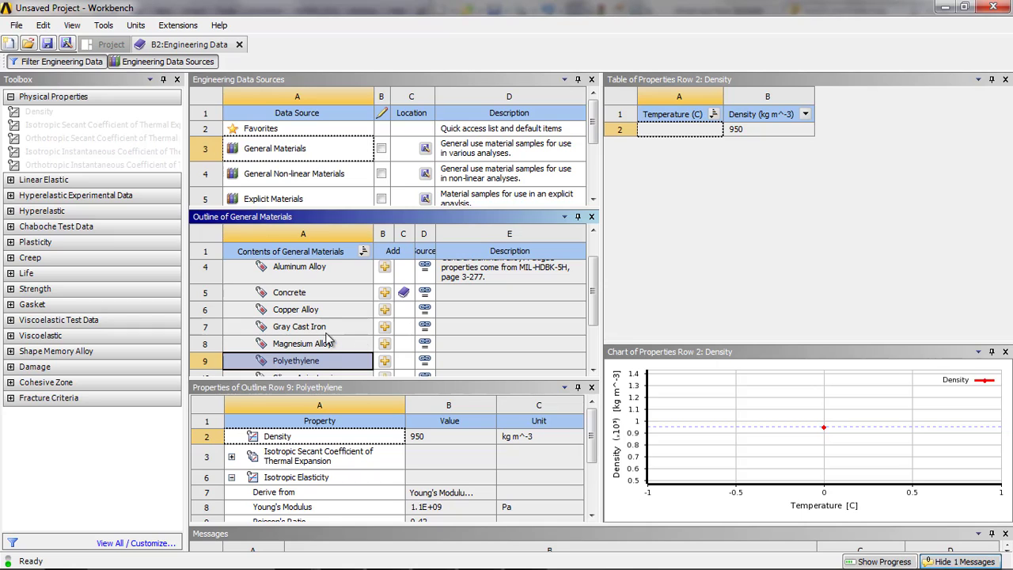
pyautogui.click(166, 63)
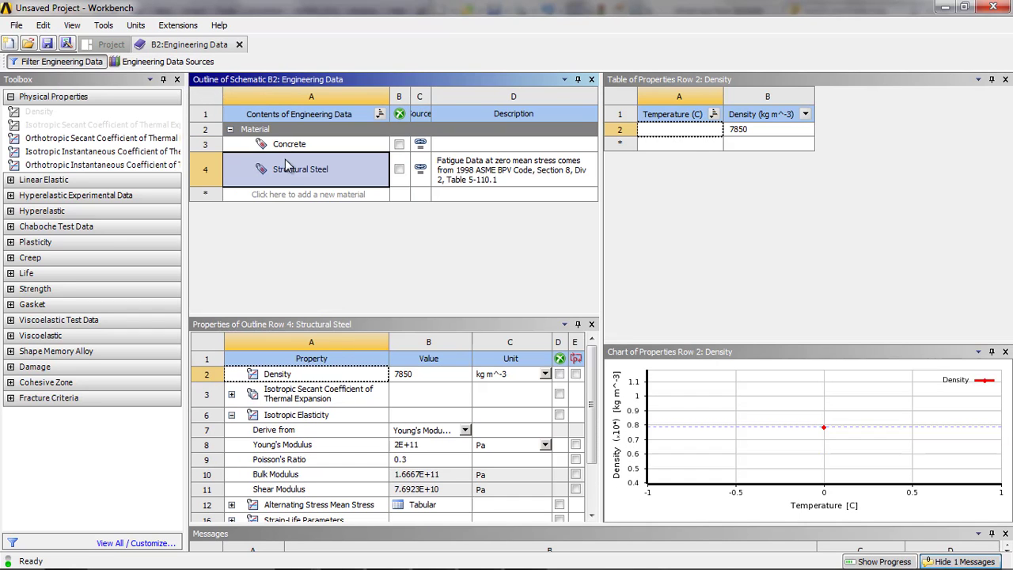
pyautogui.click(239, 45)
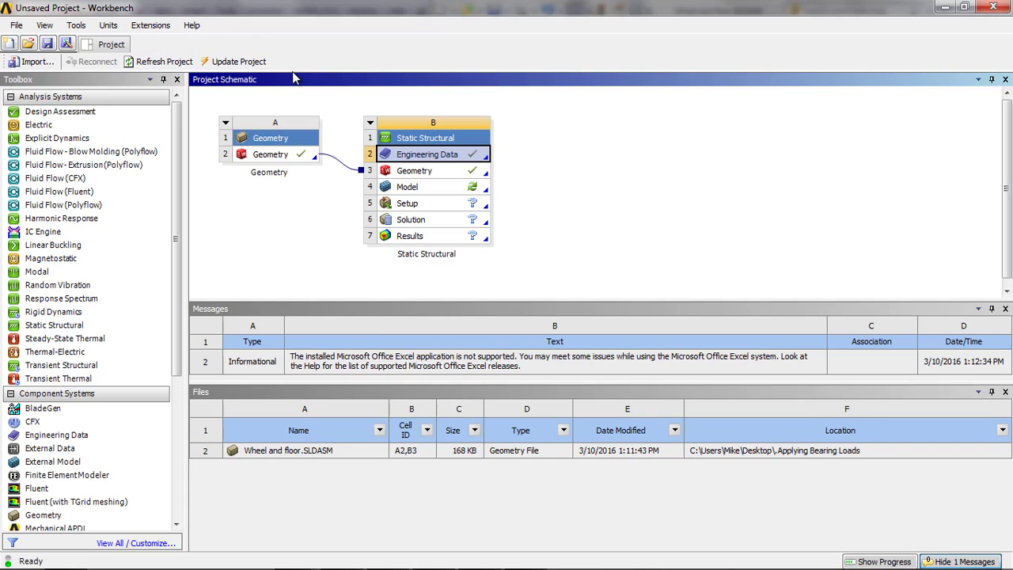
# - Open the Static Structural system's model in the Mechanical application
pyautogui.click(412, 170)
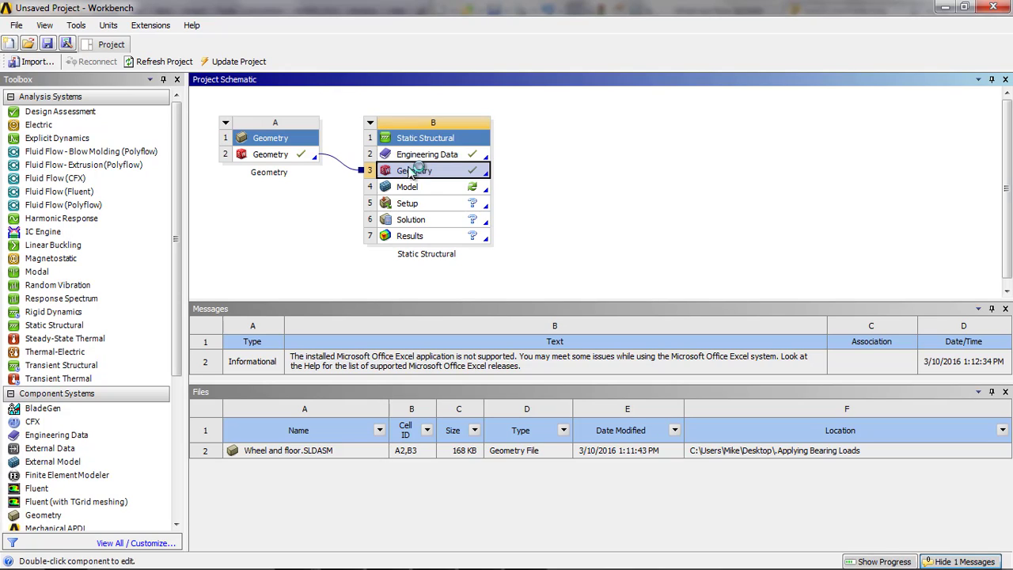
pyautogui.doubleClick(422, 190)
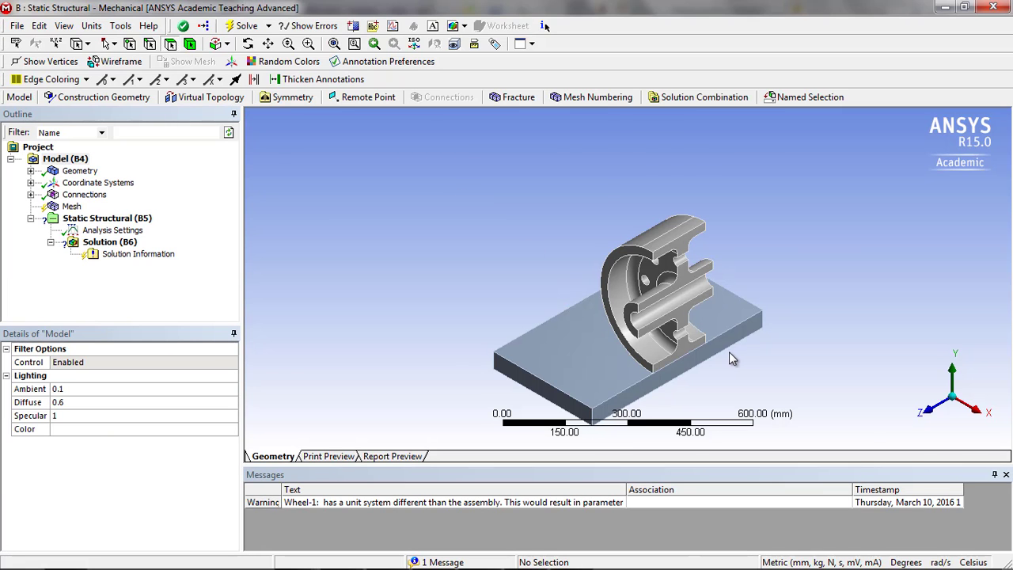
pyautogui.scroll(4, 859, 335)
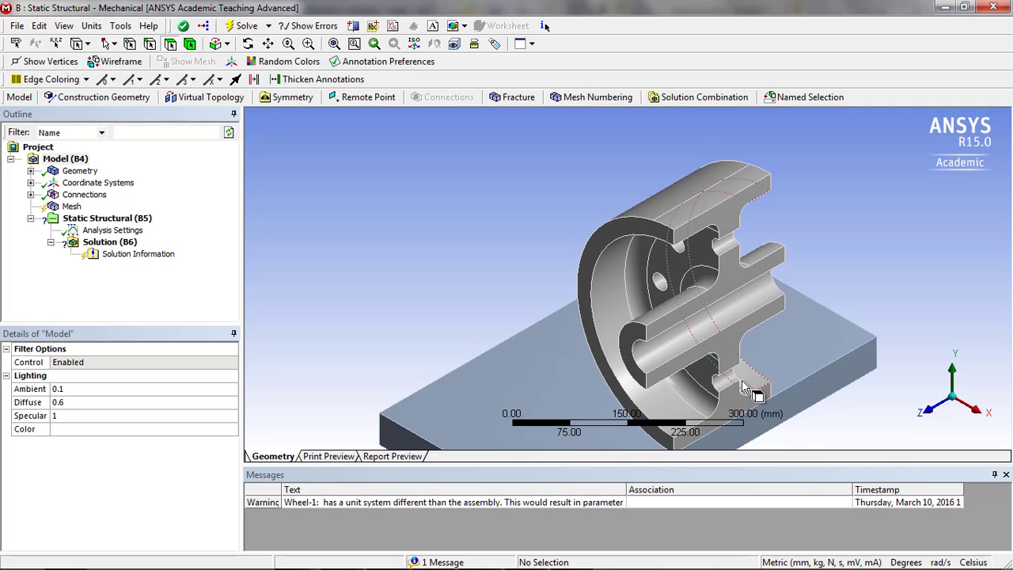
pyautogui.keyDown('ctrl'); pyautogui.moveTo(740, 379); pyautogui.dragTo(743, 327, button='middle'); pyautogui.keyUp('ctrl')
pyautogui.scroll(-1, 743, 327)
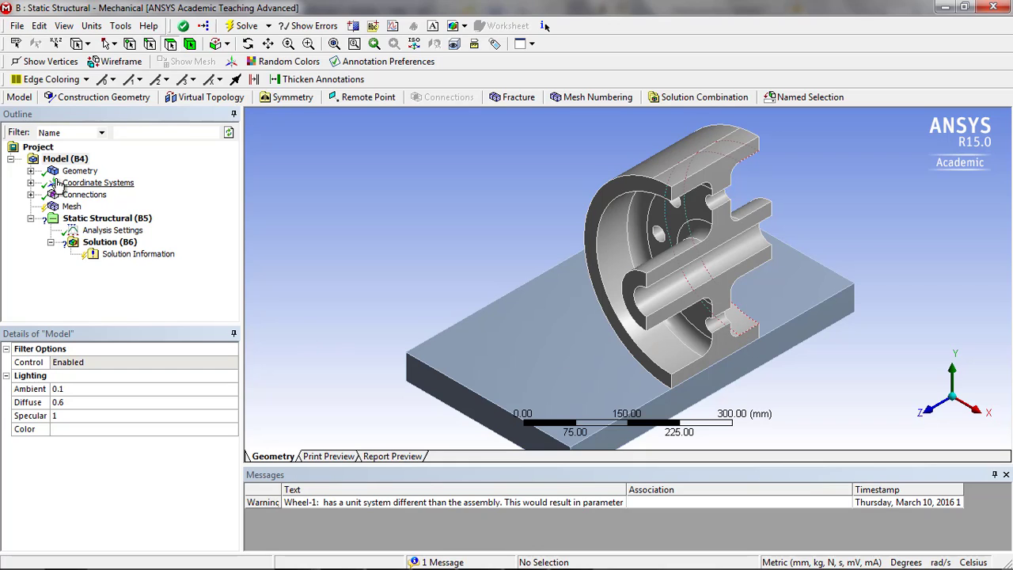
# - Assign Concrete as the material of the Concrete_floor-1 body
pyautogui.click(31, 171)
pyautogui.click(96, 183)
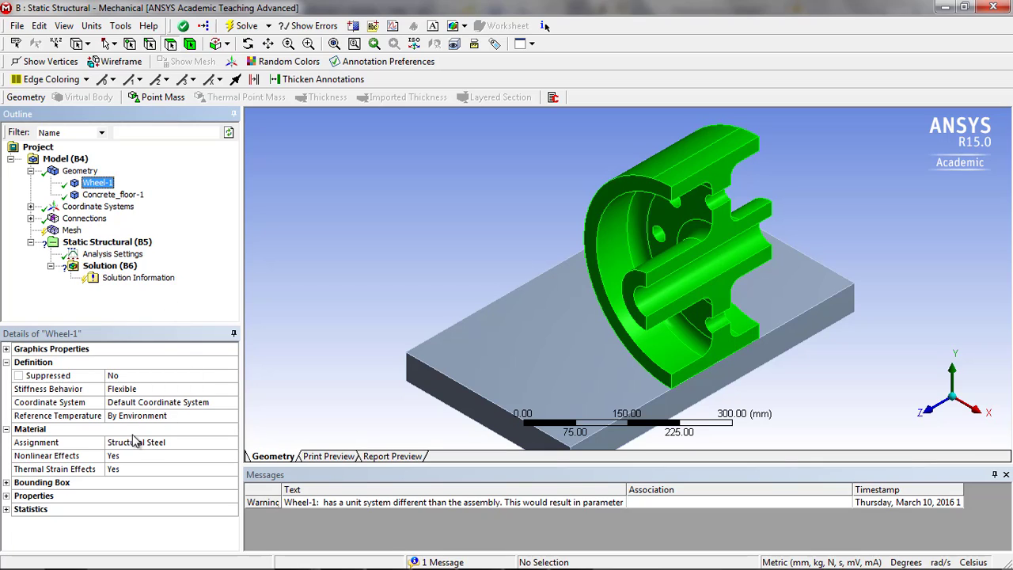
pyautogui.click(99, 196)
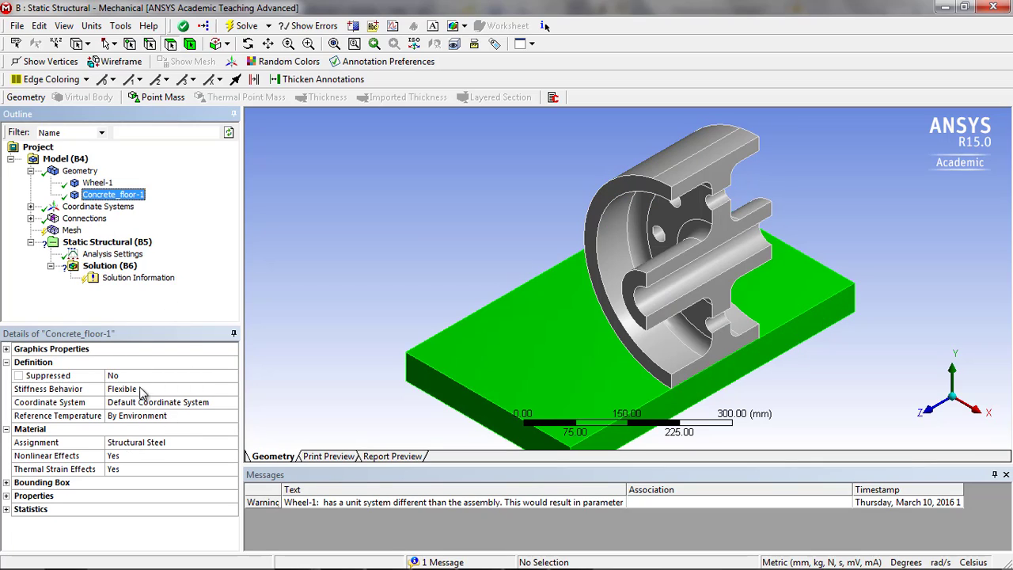
pyautogui.click(231, 446)
pyautogui.click(232, 442)
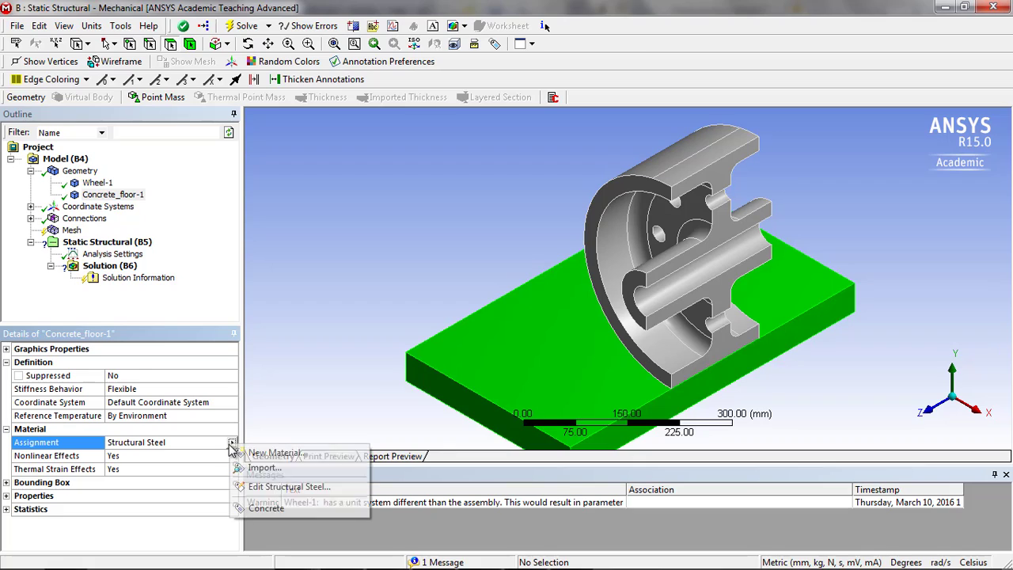
pyautogui.click(268, 509)
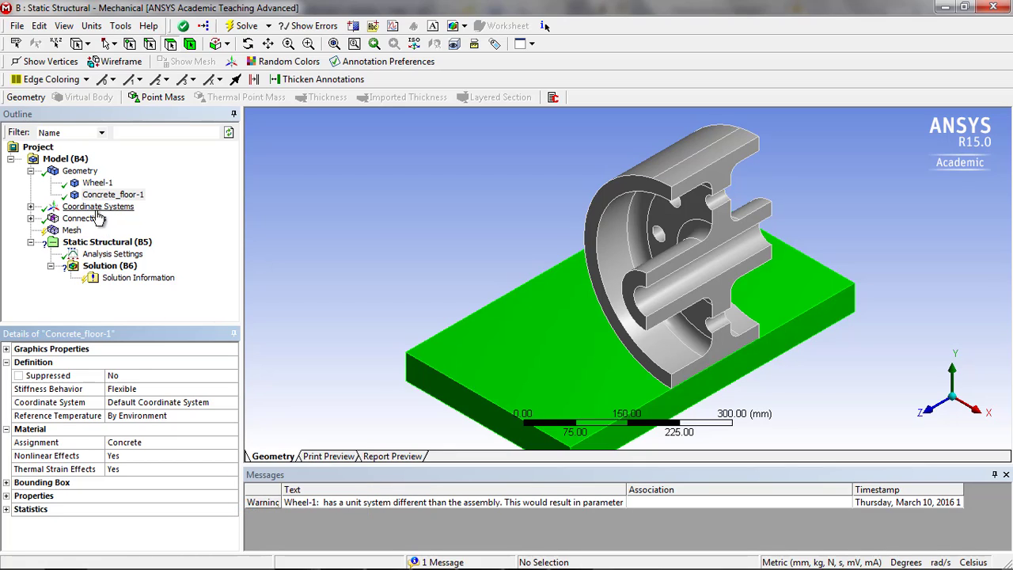
# - Switch to Applying Bearing Loads.pdf in Foxit Reader to check the ANSYS material and connection settings, and return to Mechanical
pyautogui.hotkey('alt', 'Tab')
pyautogui.hotkey('alt', 'Tab')
pyautogui.hotkey('alt', 'Tab')
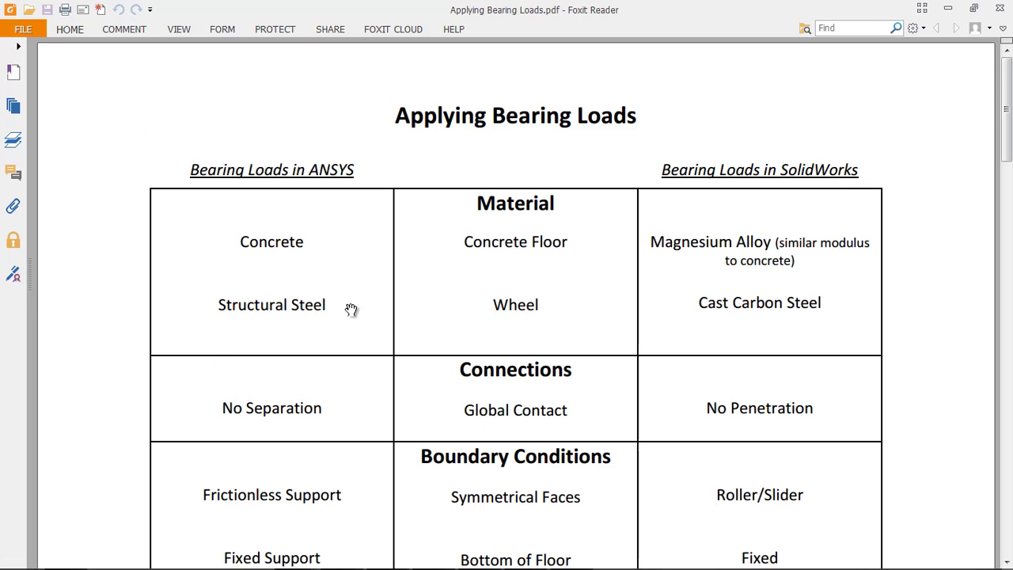
pyautogui.scroll(-3, 507, 333)
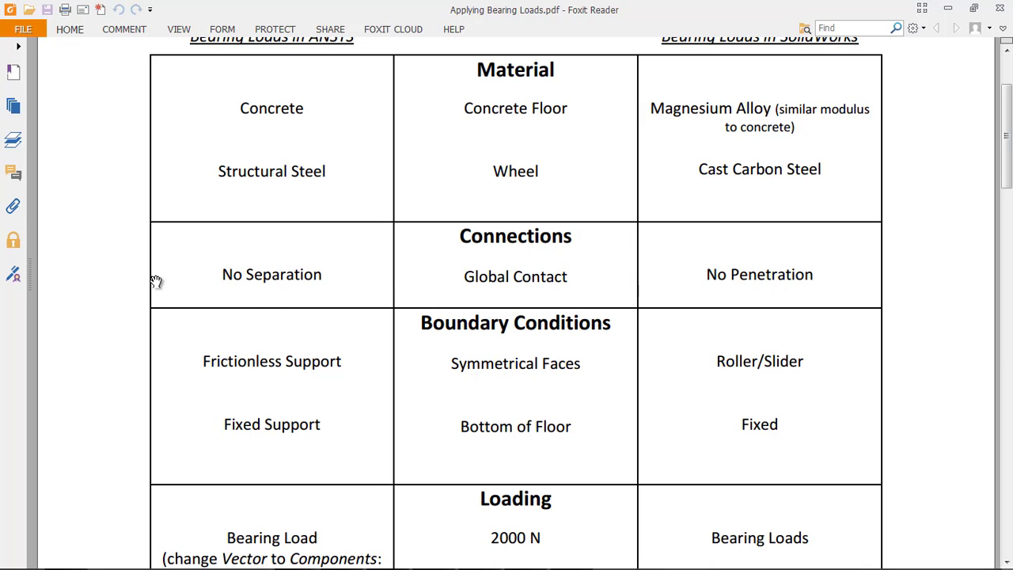
pyautogui.hotkey('alt', 'Tab')
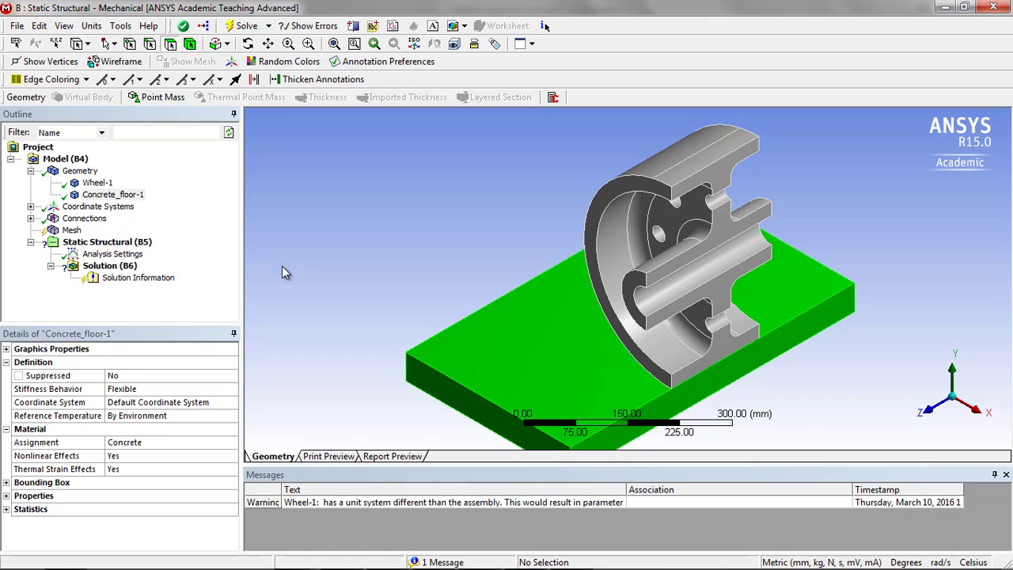
# - Set the type of the contact region between the wheel and the concrete floor to No Separation
pyautogui.click(85, 219)
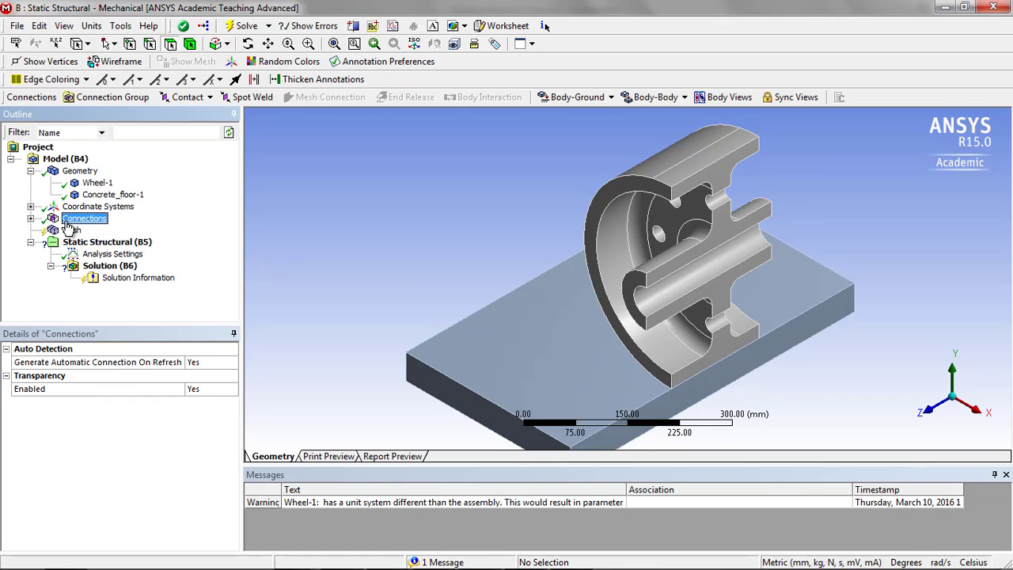
pyautogui.click(31, 219)
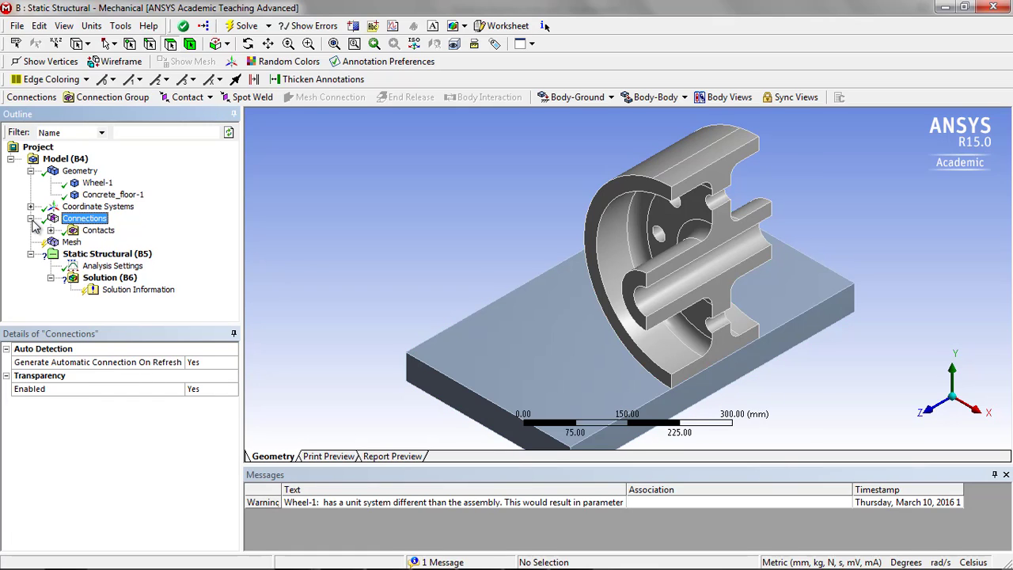
pyautogui.click(50, 230)
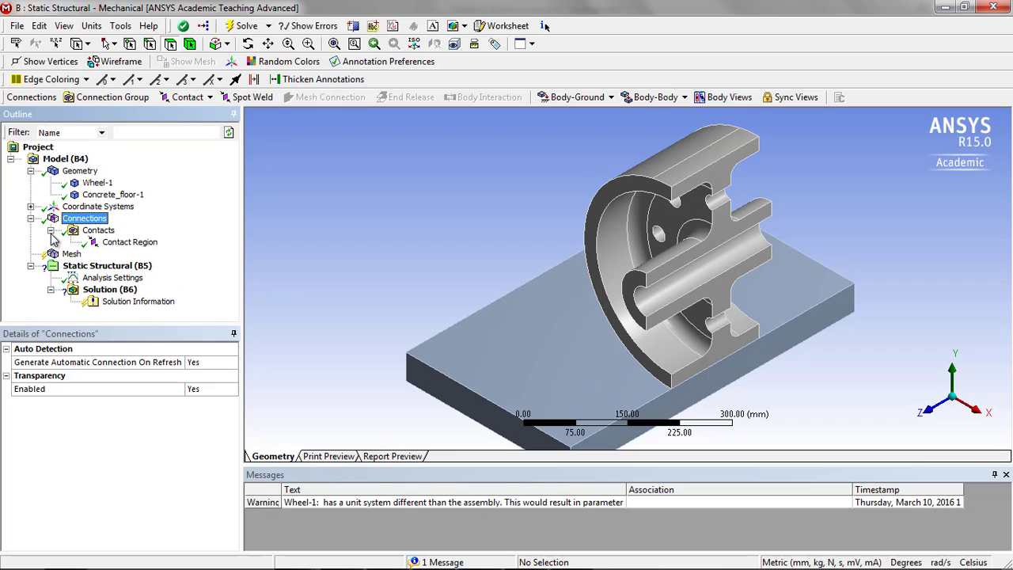
pyautogui.click(127, 243)
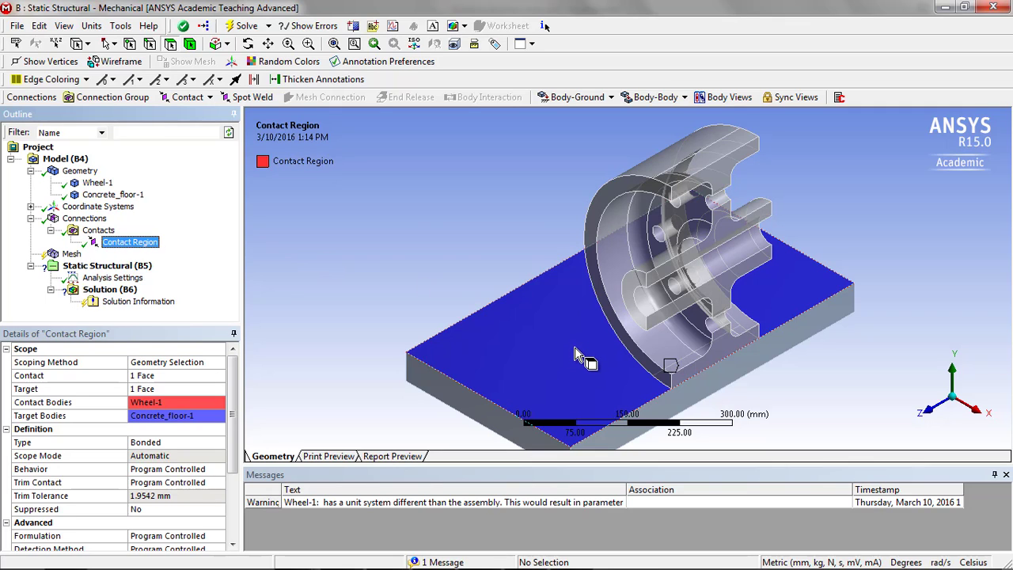
pyautogui.moveTo(576, 350)
pyautogui.mouseDown(button='middle')
pyautogui.moveTo(744, 340)
pyautogui.moveTo(719, 355)
pyautogui.moveTo(736, 316)
pyautogui.mouseUp(button='middle')
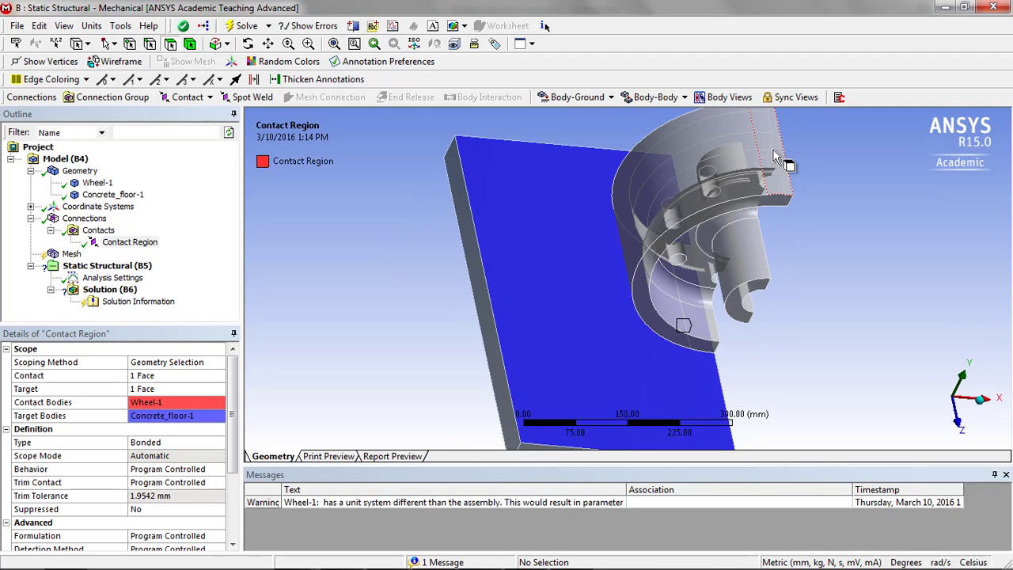
pyautogui.click(774, 153)
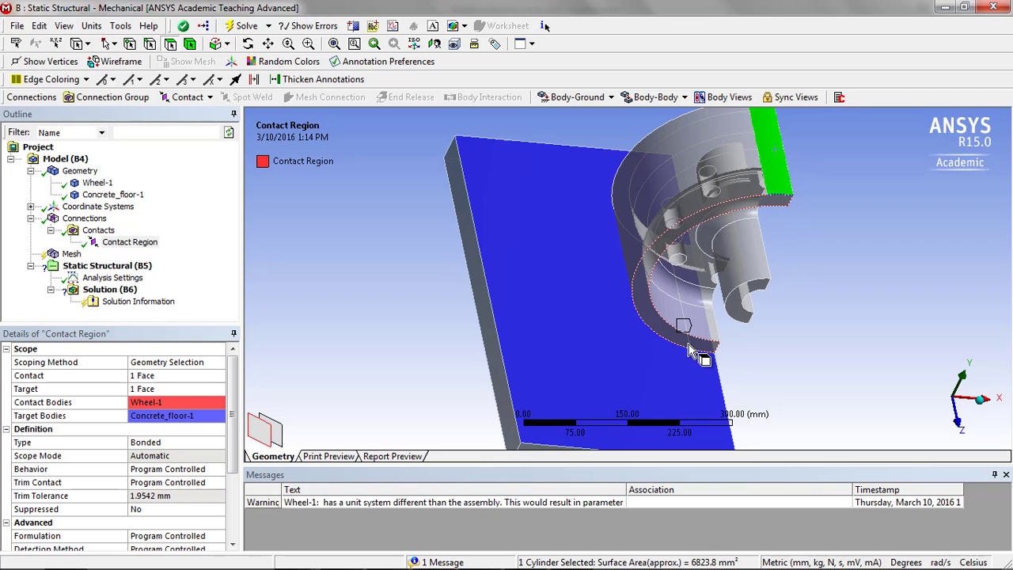
pyautogui.click(775, 328)
pyautogui.moveTo(775, 328); pyautogui.dragTo(758, 289, button='middle')
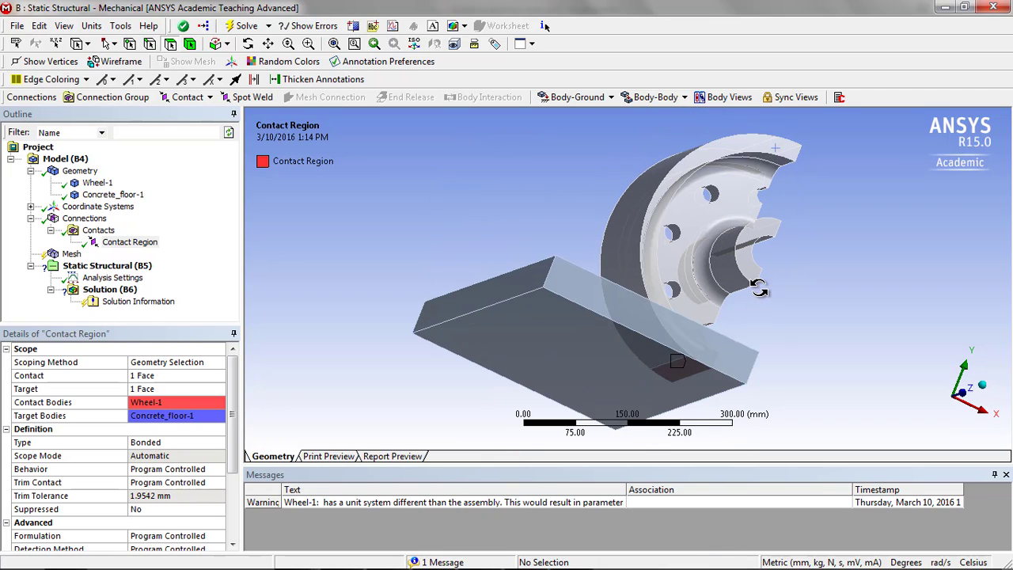
pyautogui.moveTo(653, 328); pyautogui.dragTo(654, 351, button='middle')
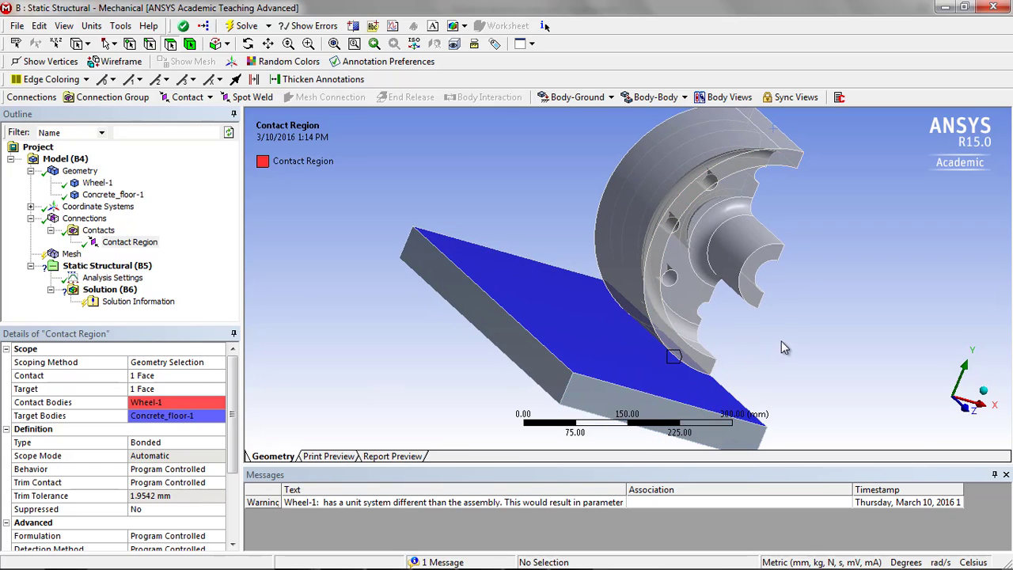
pyautogui.moveTo(797, 318); pyautogui.dragTo(658, 322, button='middle')
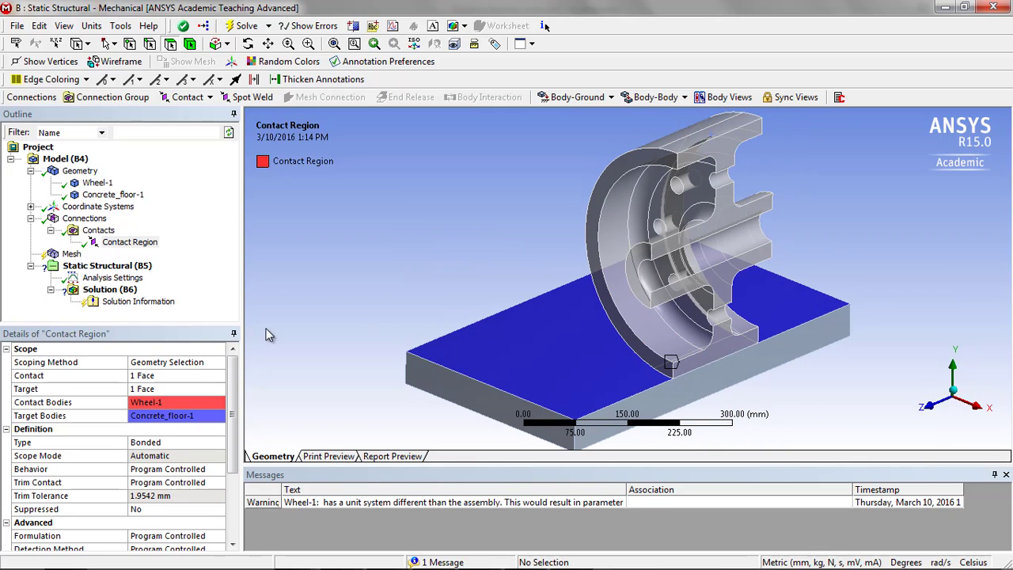
pyautogui.click(146, 446)
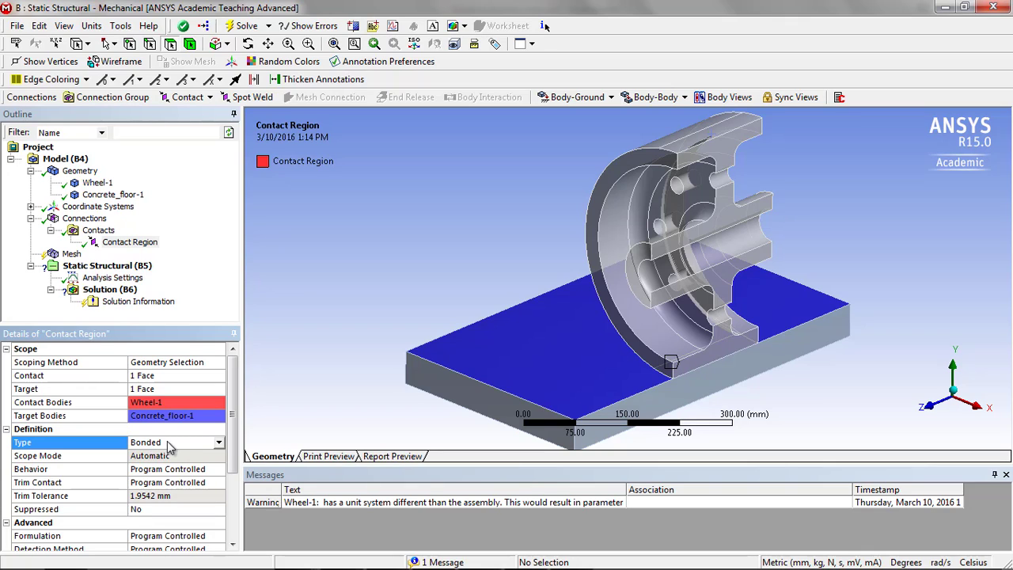
pyautogui.click(218, 443)
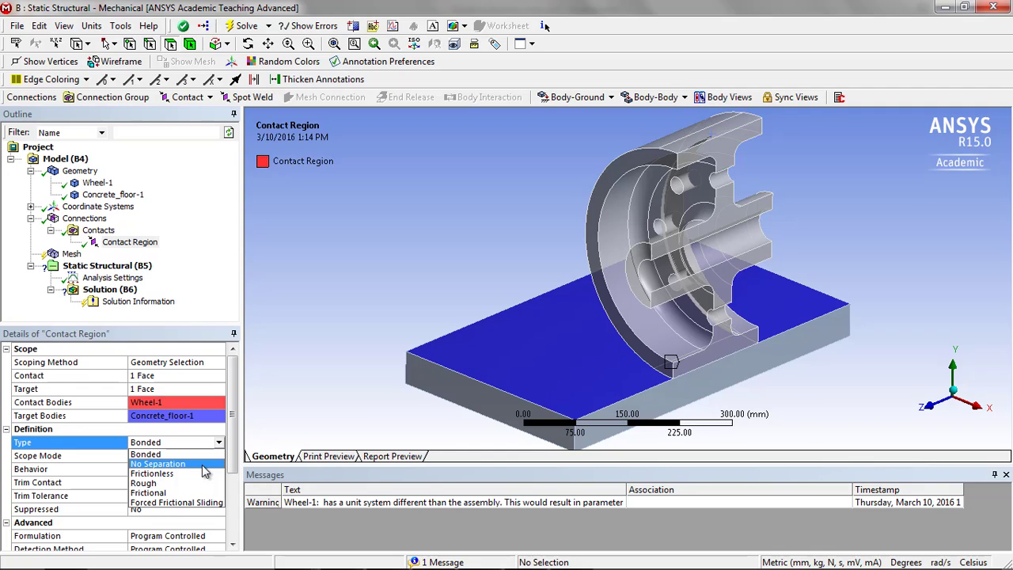
pyautogui.click(158, 464)
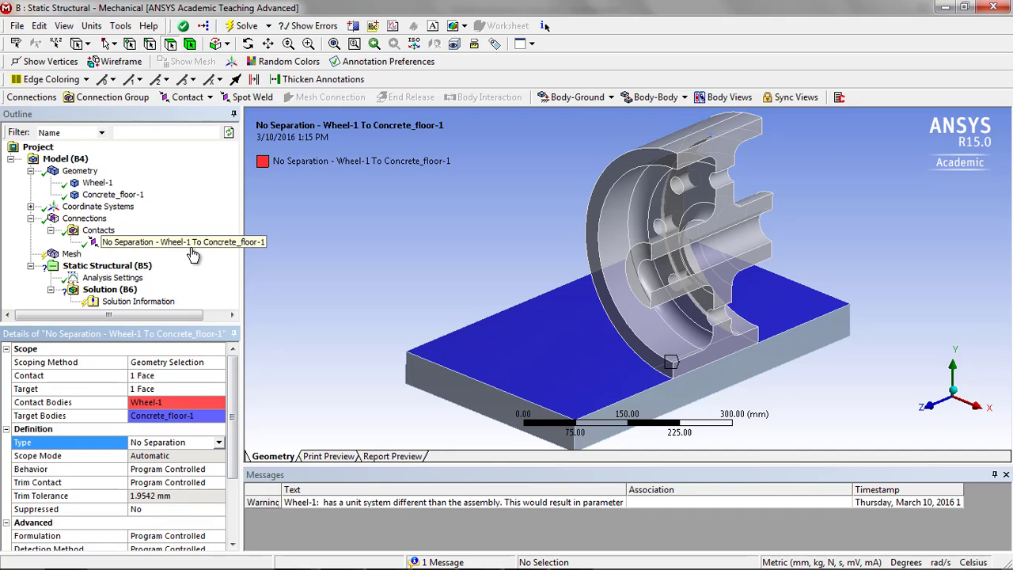
# - Switch to Applying Bearing Loads.pdf in Foxit Reader to check the ANSYS boundary conditions, and return to Mechanical
pyautogui.hotkey('alt', 'Tab')
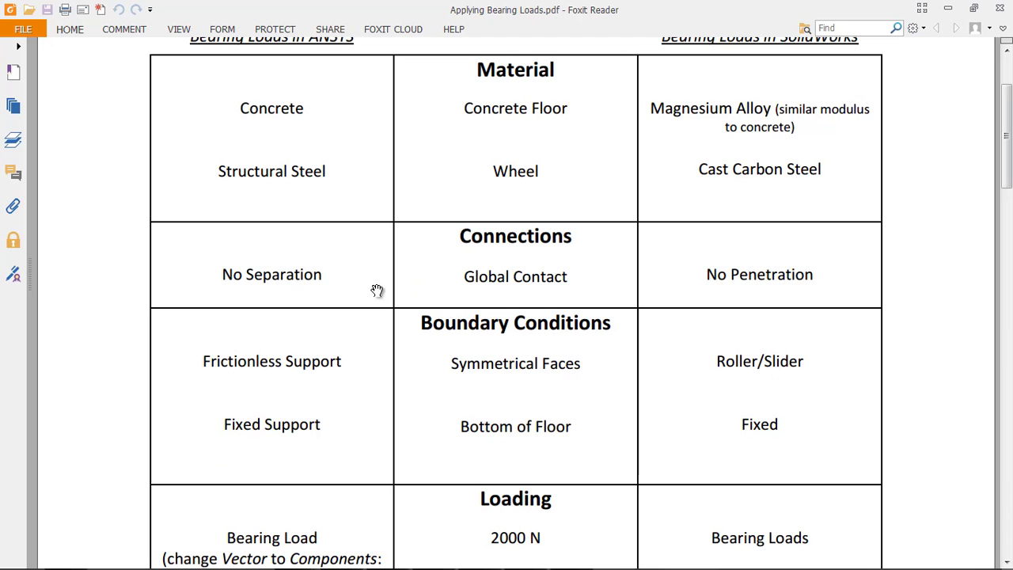
pyautogui.scroll(-1, 522, 328)
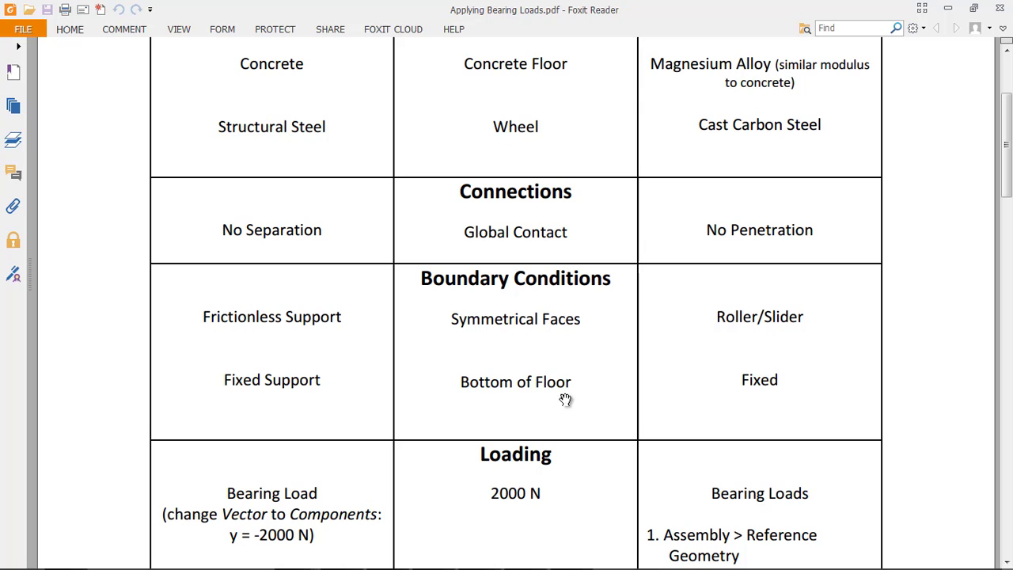
pyautogui.hotkey('alt', 'Tab')
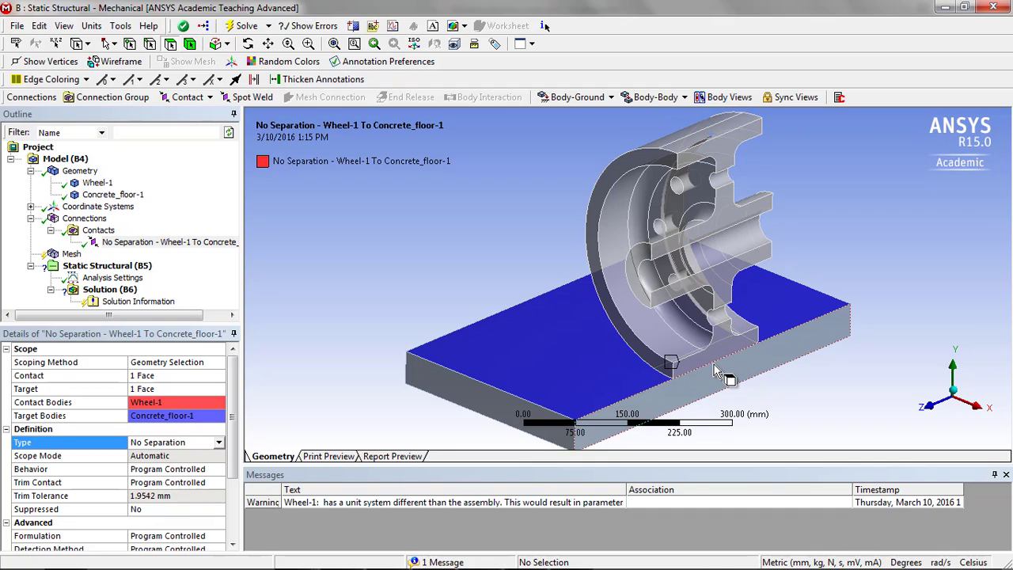
# - Apply a Frictionless Support to the five symmetry faces: the floor's side face flush with the cut and the wheel's four cut faces
pyautogui.click(715, 375)
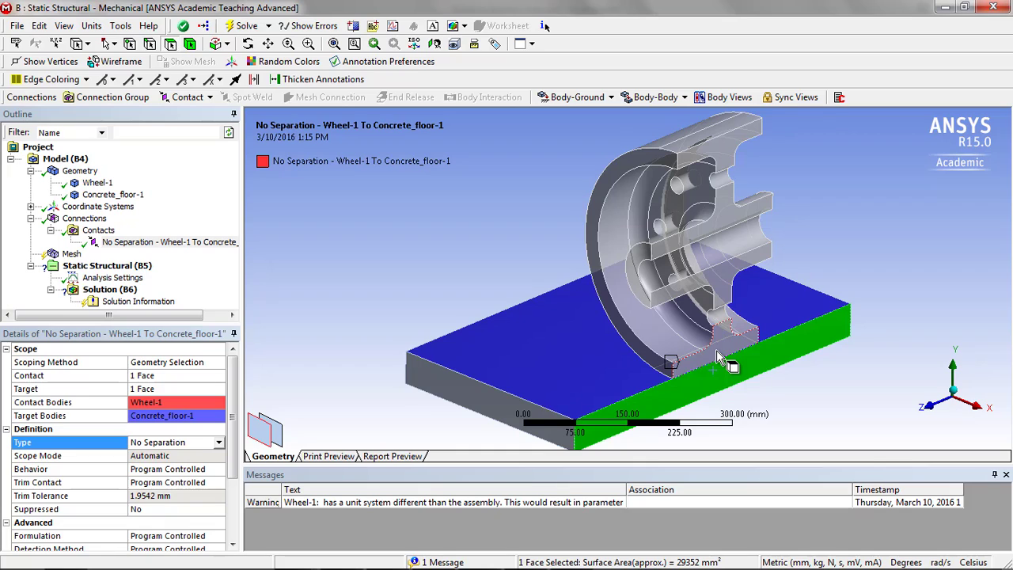
pyautogui.keyDown('ctrl'); pyautogui.click(716, 349); pyautogui.keyUp('ctrl')
pyautogui.keyDown('ctrl'); pyautogui.click(722, 249); pyautogui.keyUp('ctrl')
pyautogui.keyDown('ctrl'); pyautogui.click(723, 249); pyautogui.keyUp('ctrl')
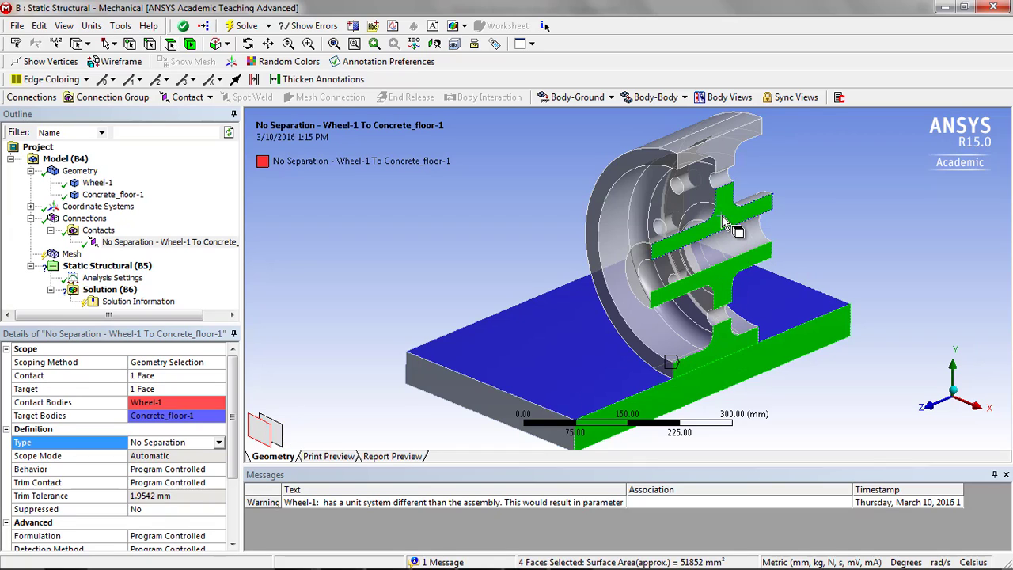
pyautogui.keyDown('ctrl'); pyautogui.click(722, 155); pyautogui.keyUp('ctrl')
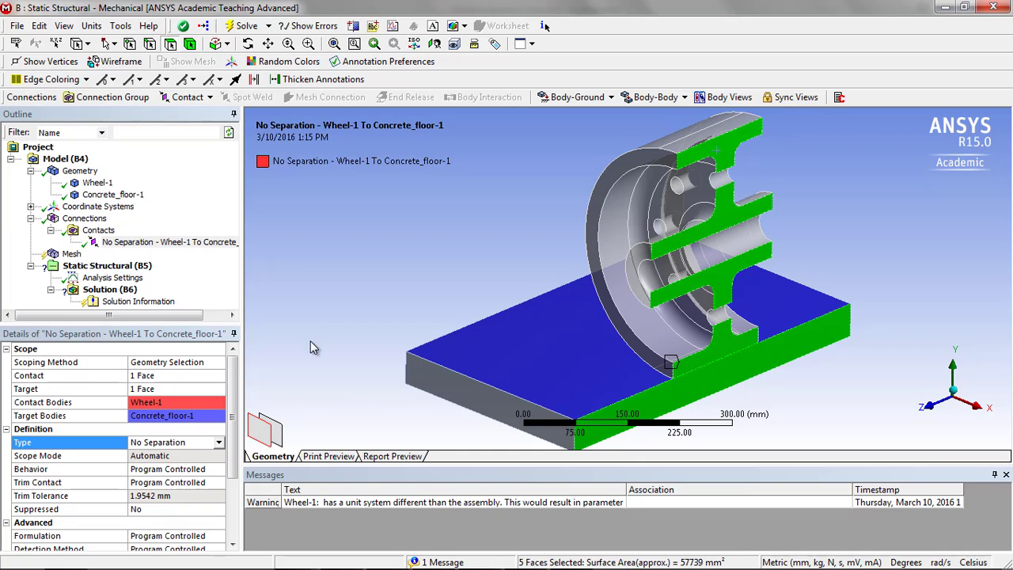
pyautogui.click(108, 266)
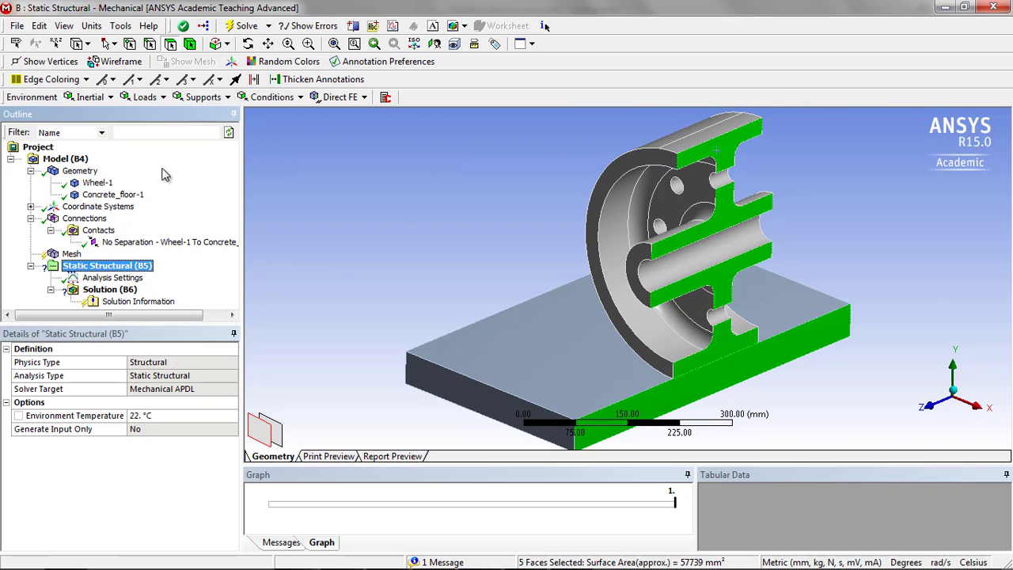
pyautogui.click(202, 98)
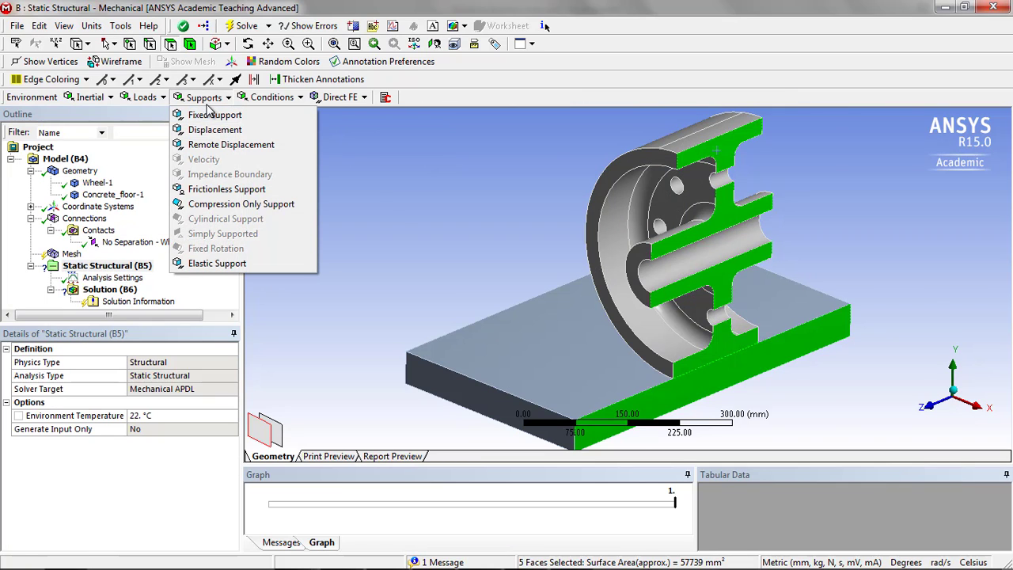
pyautogui.click(209, 193)
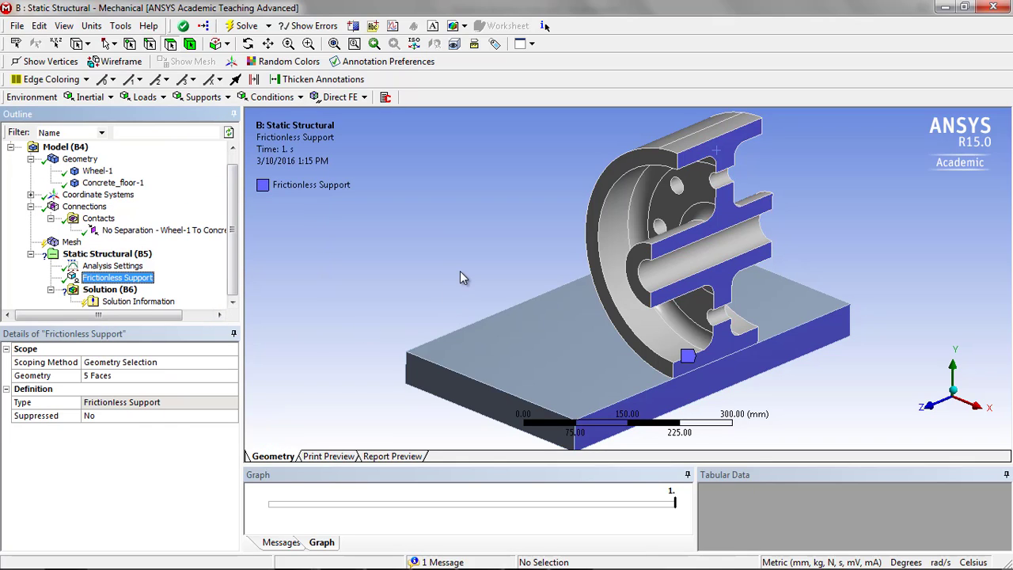
# - Apply a Fixed Support to the bottom face of the concrete floor
pyautogui.moveTo(460, 269); pyautogui.dragTo(502, 253, button='middle')
pyautogui.click(534, 313)
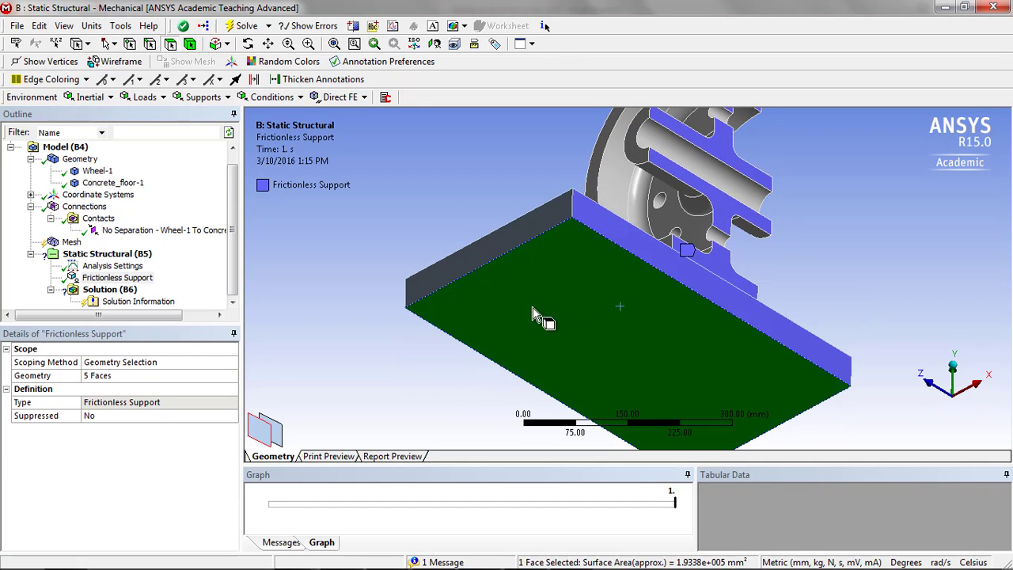
pyautogui.click(212, 98)
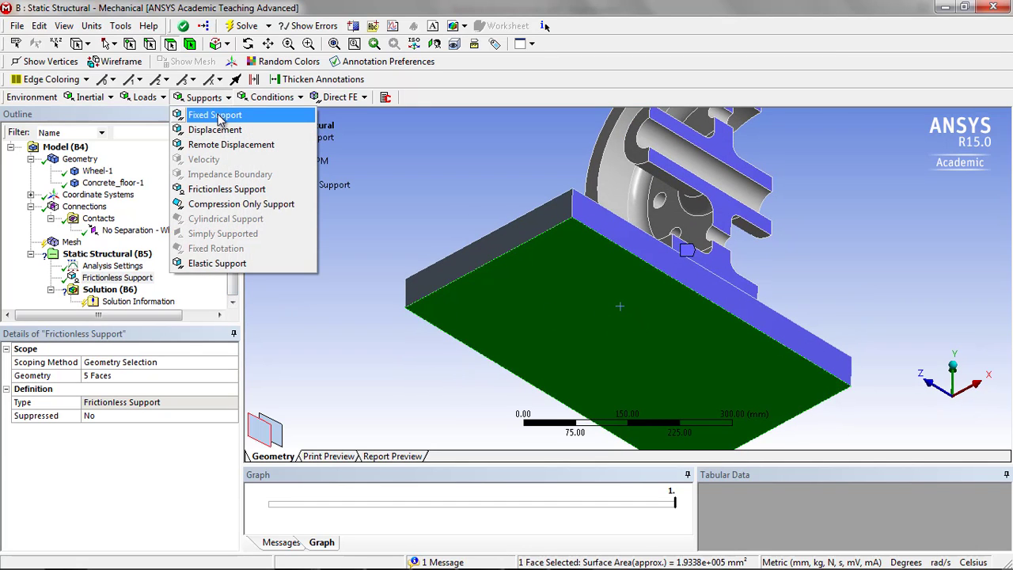
pyautogui.click(215, 115)
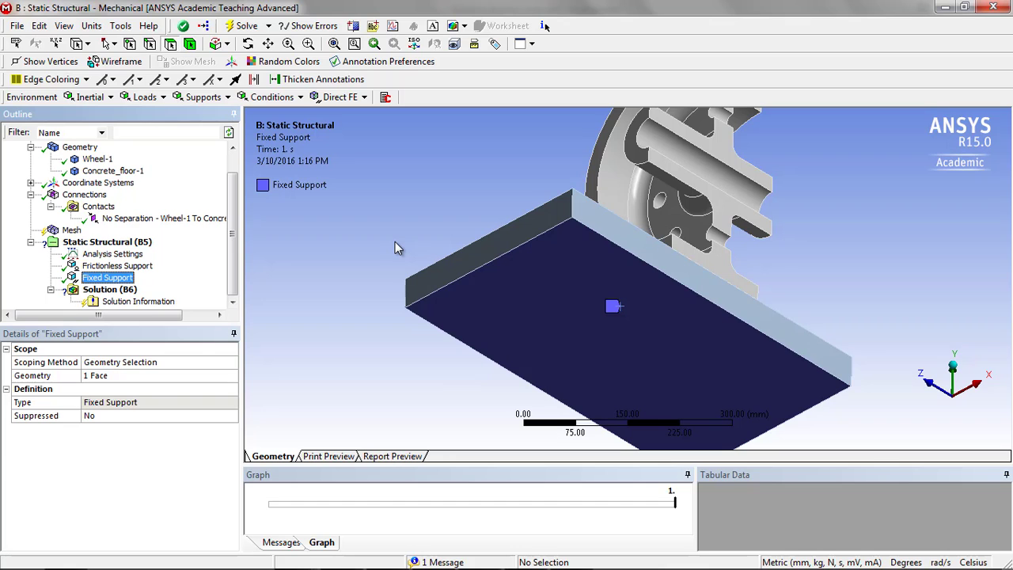
pyautogui.moveTo(395, 242); pyautogui.dragTo(416, 280, button='middle')
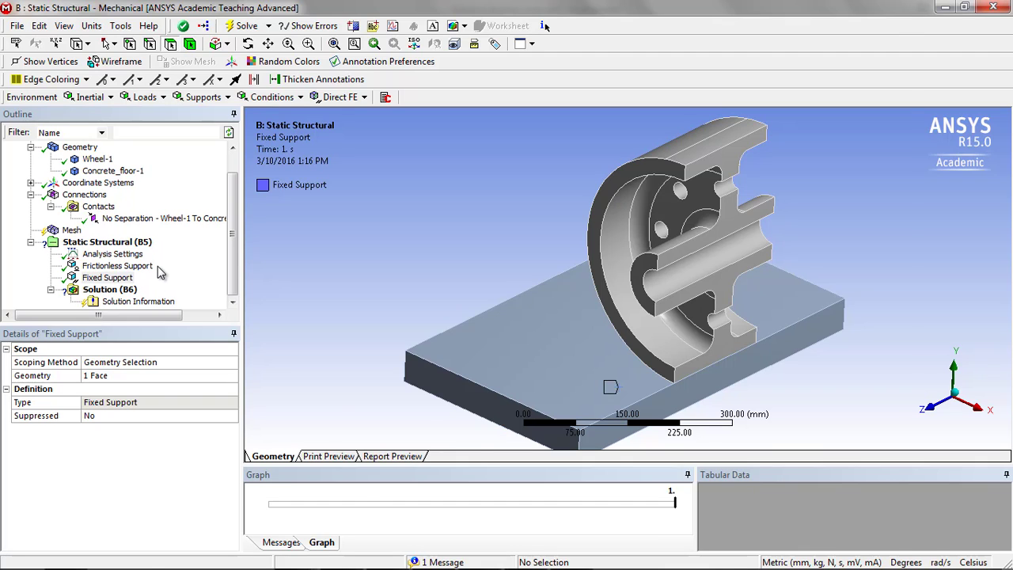
# - Switch to Applying Bearing Loads.pdf in Foxit Reader to check the ANSYS loading settings, and return to Mechanical
pyautogui.hotkey('alt', 'Tab')
pyautogui.scroll(-3, 495, 417)
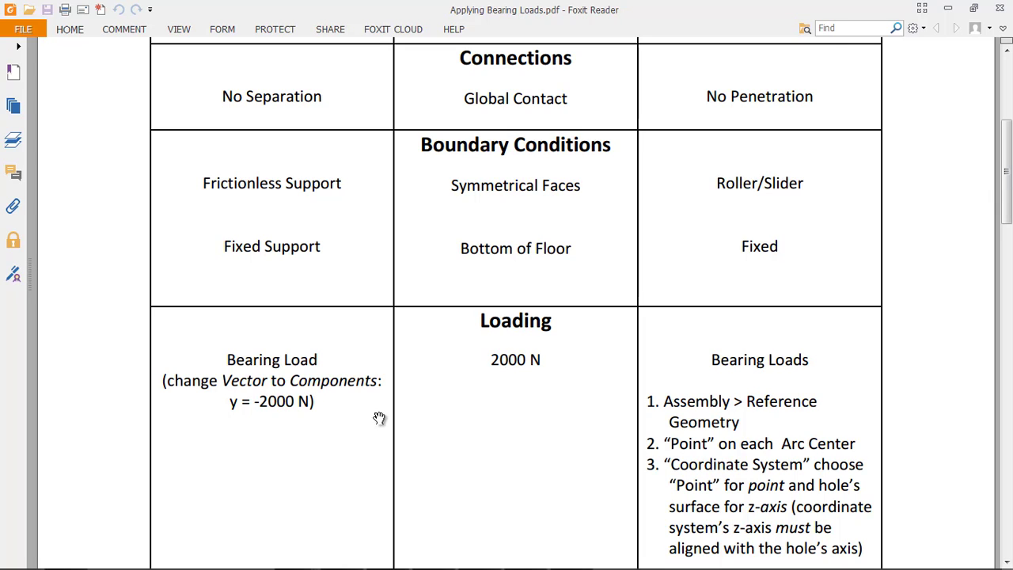
pyautogui.hotkey('alt', 'Tab')
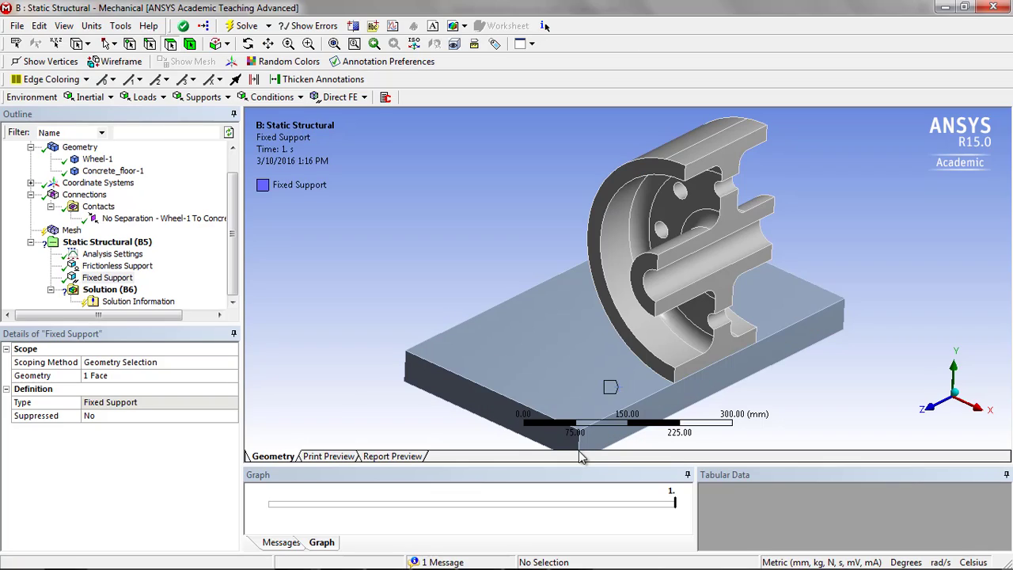
# - Add a Bearing Load to the cylindrical inner surface of the wheel's hub
pyautogui.click(711, 271)
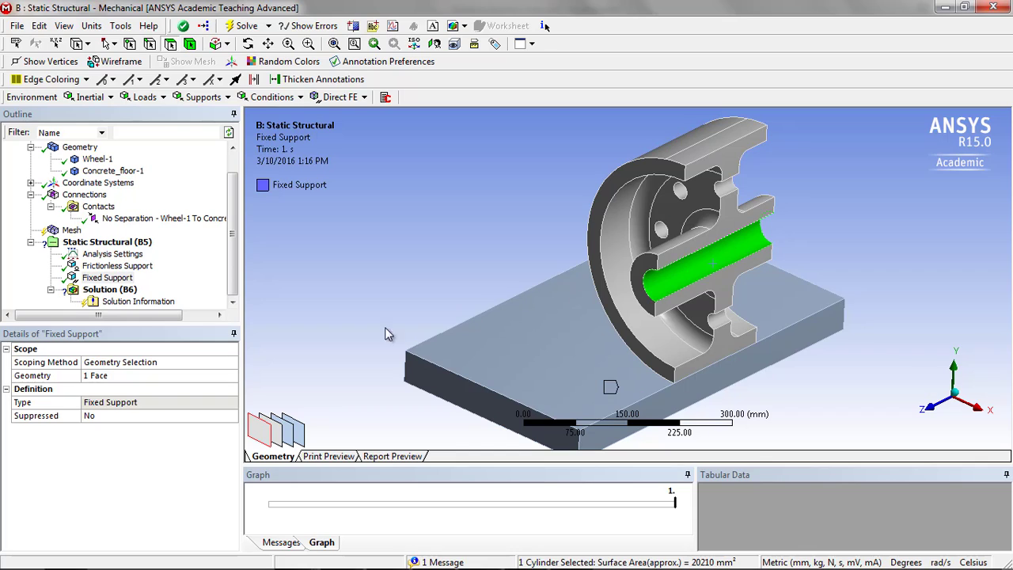
pyautogui.click(154, 101)
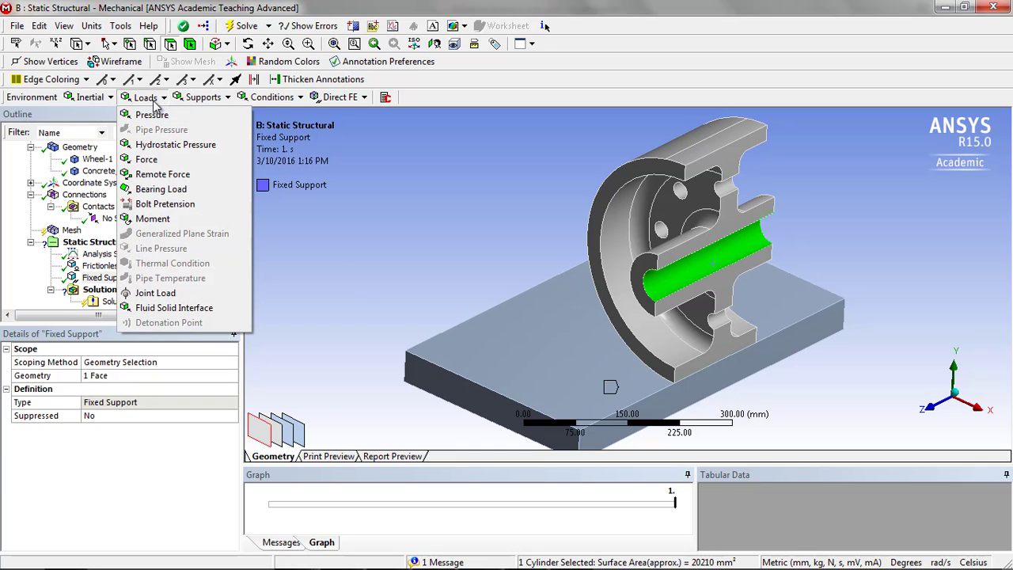
pyautogui.click(160, 188)
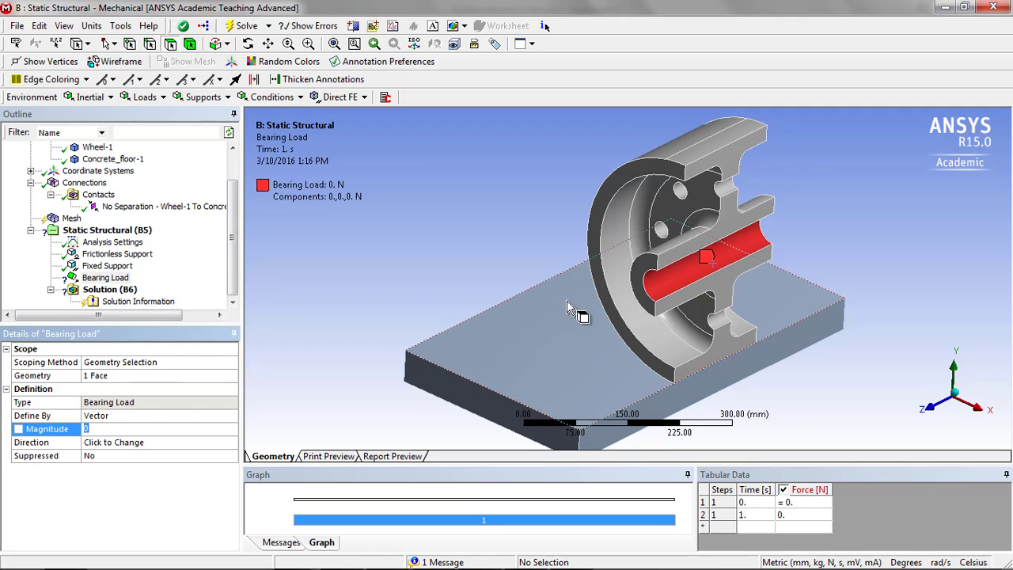
# - Define the bearing load by Components and set its Y Component to -2000 N
pyautogui.click(124, 416)
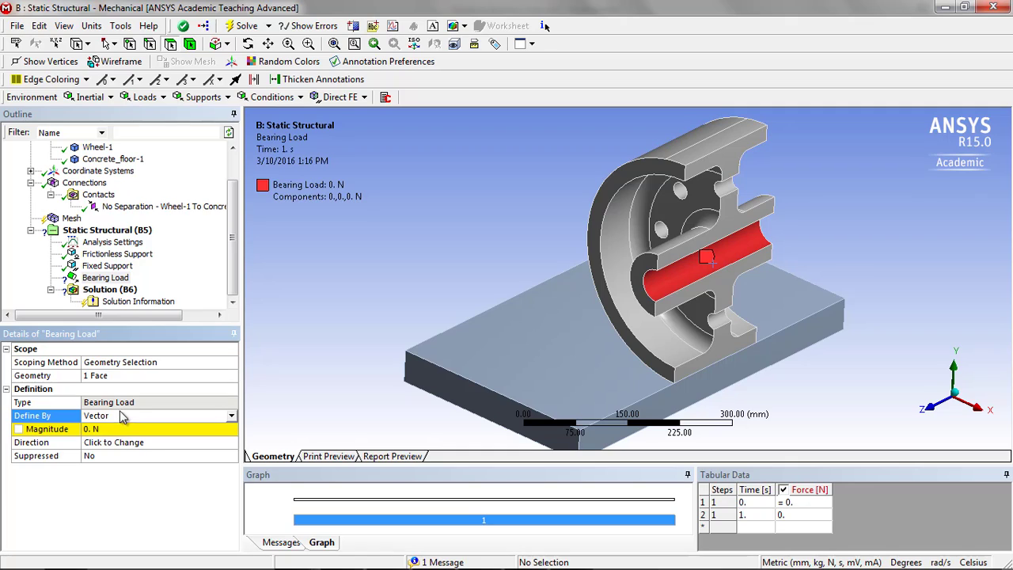
pyautogui.click(232, 416)
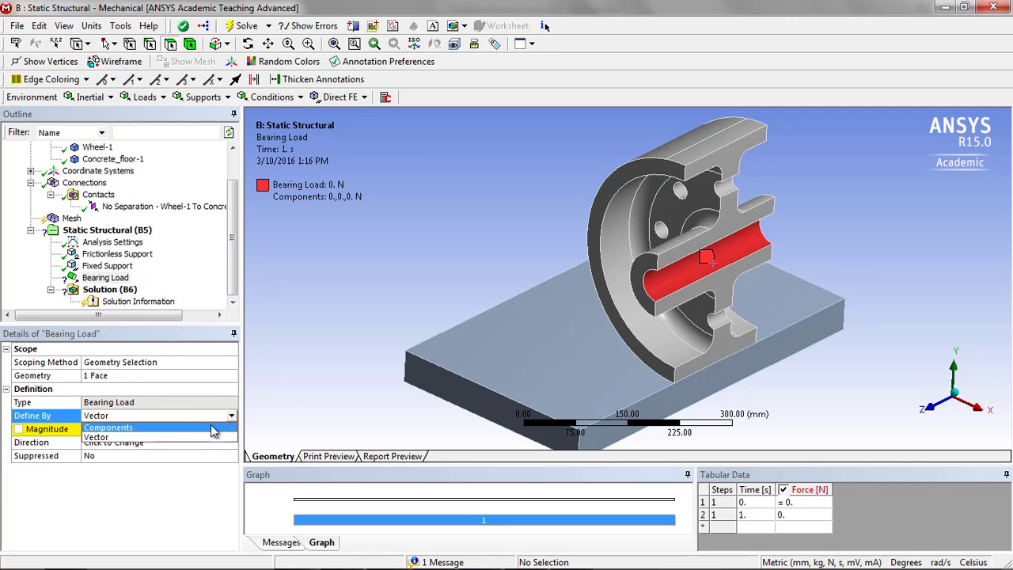
pyautogui.click(204, 428)
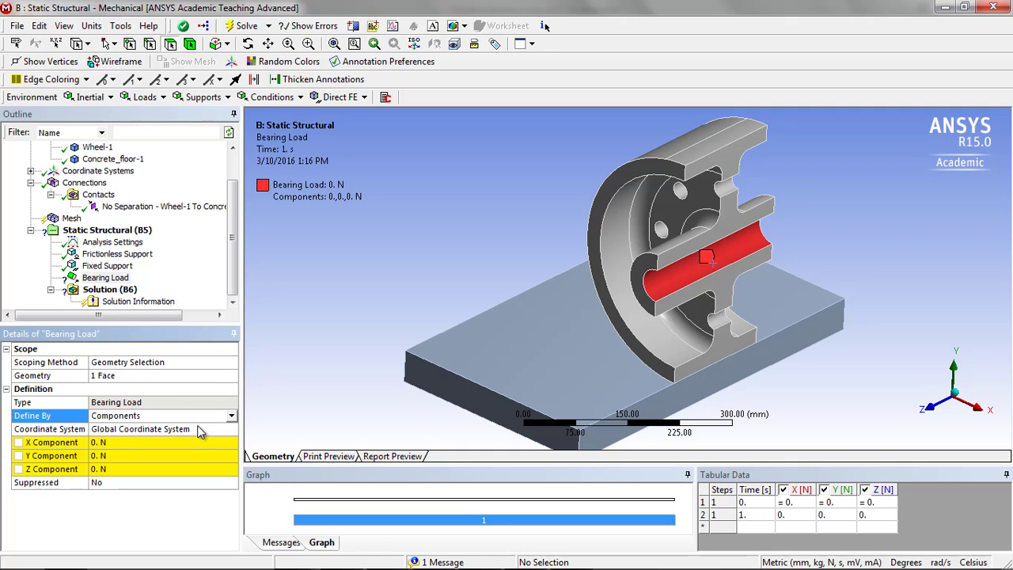
pyautogui.click(96, 456)
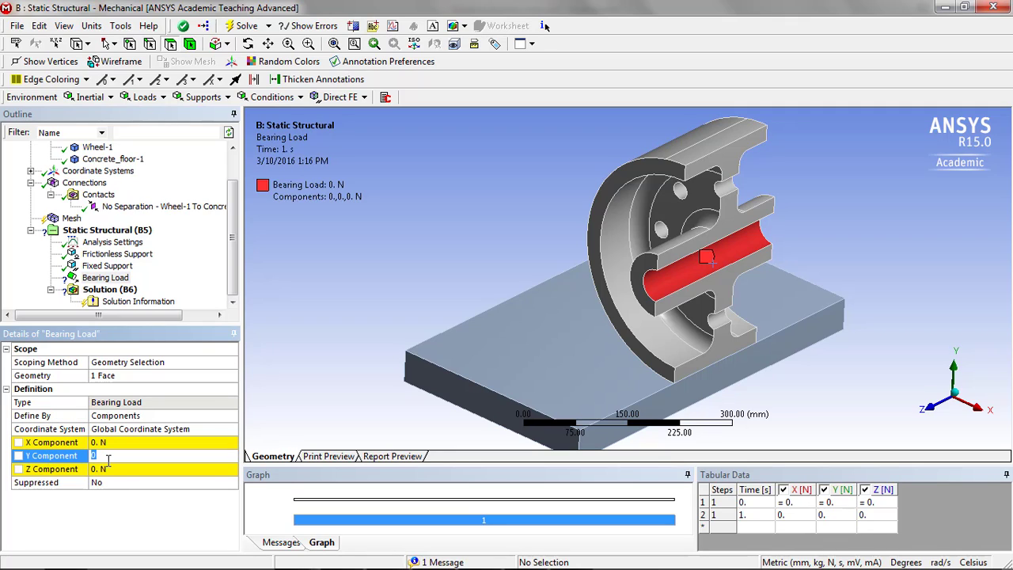
pyautogui.write('-2000')
pyautogui.press('Return')
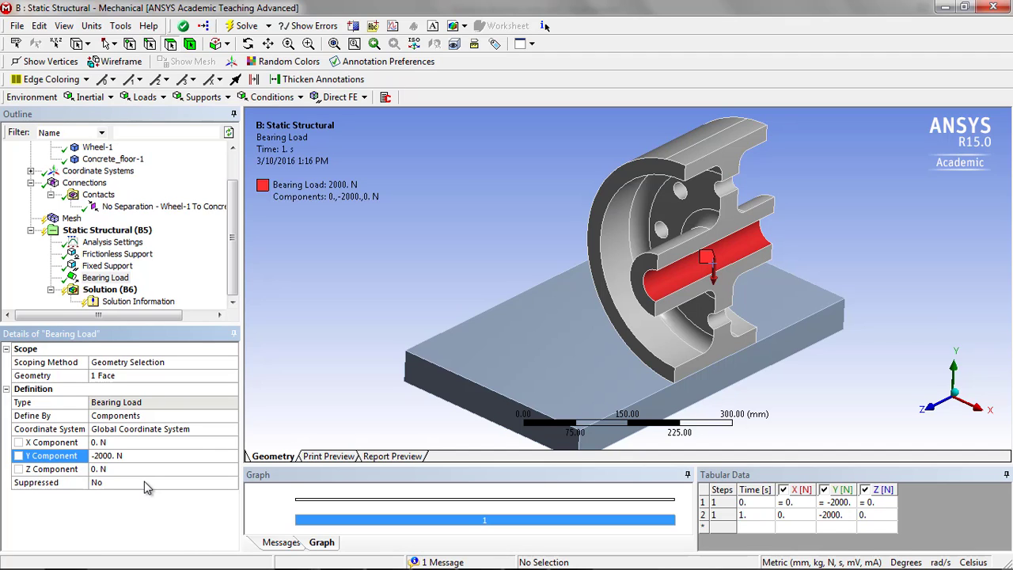
# - Switch to Applying Bearing Loads.pdf in Foxit Reader to check the ANSYS mesh and refinement settings, and return to Mechanical
pyautogui.hotkey('alt', 'Tab')
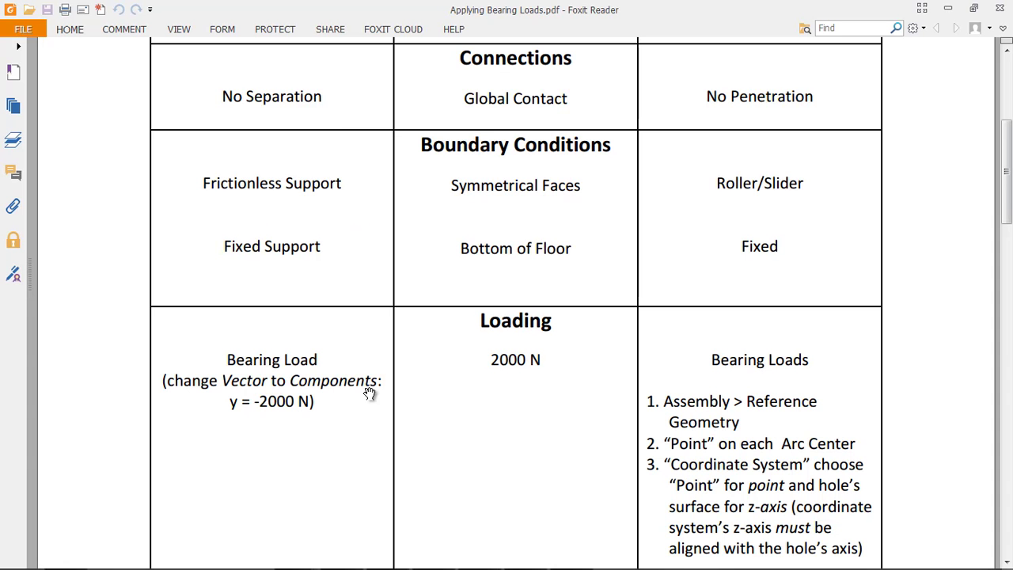
pyautogui.scroll(-7, 371, 395)
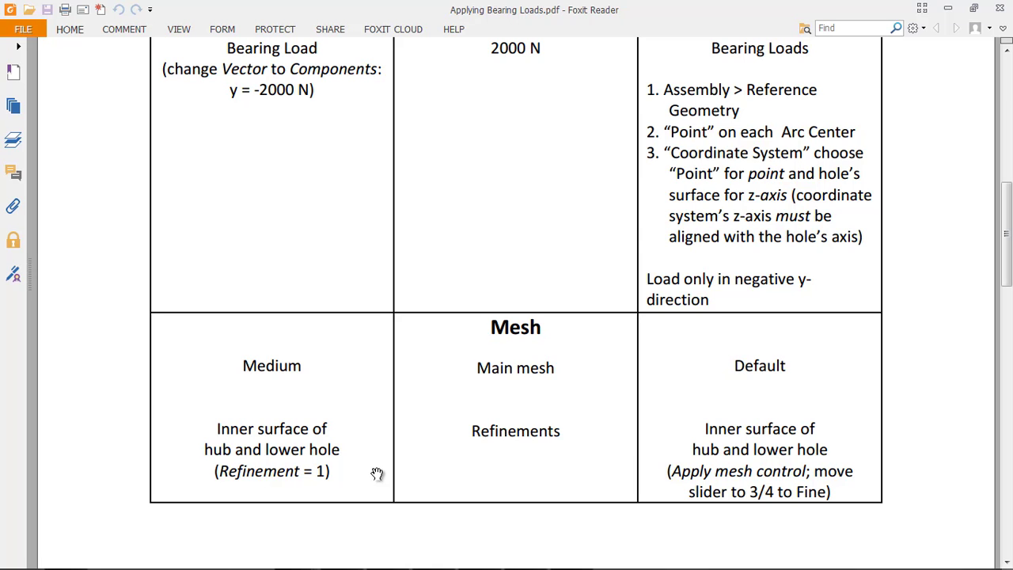
pyautogui.hotkey('alt', 'Tab')
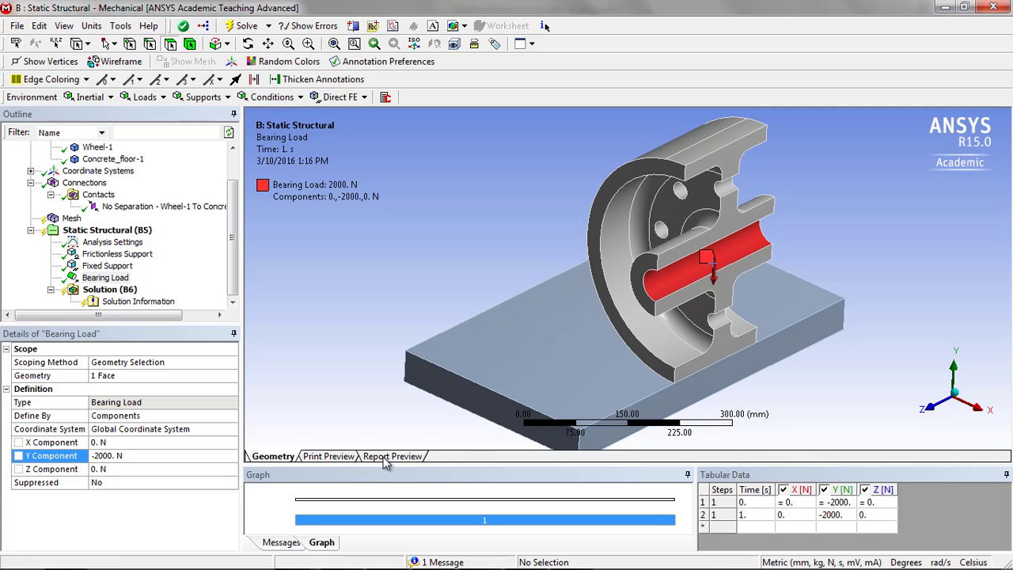
# - Set the Relevance Center in the mesh's sizing settings to Medium
pyautogui.click(71, 218)
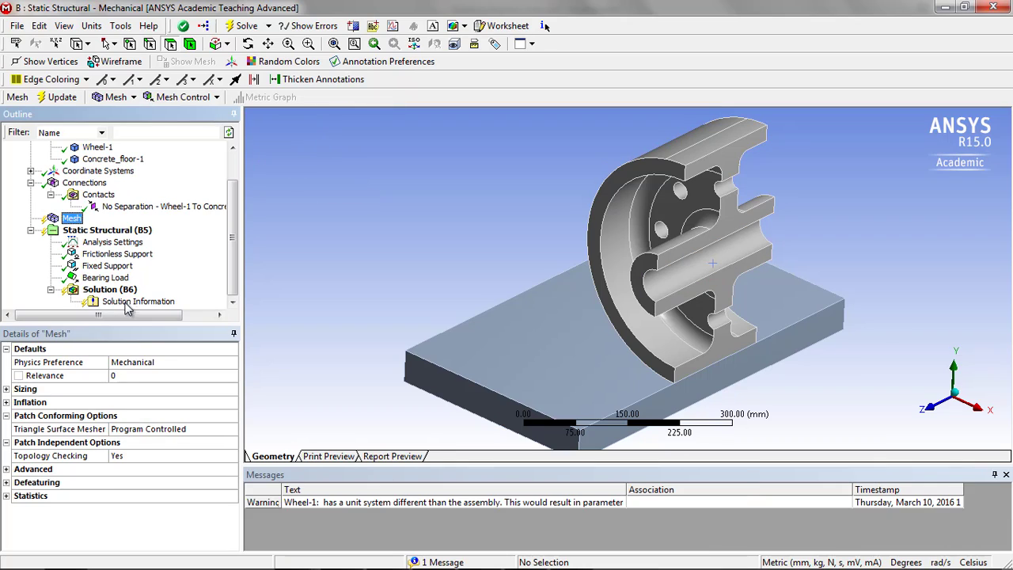
pyautogui.click(10, 389)
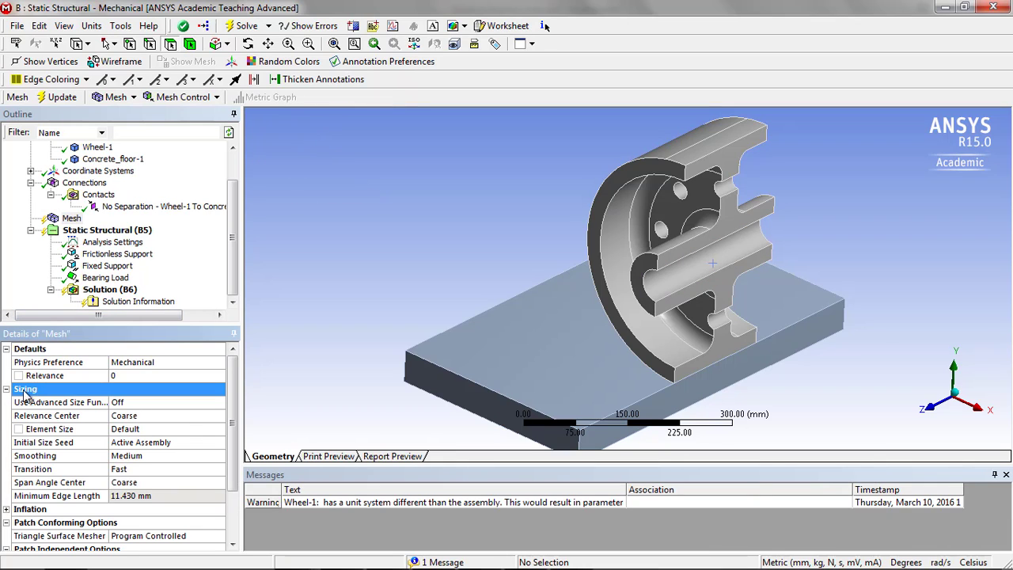
pyautogui.click(169, 422)
pyautogui.click(219, 415)
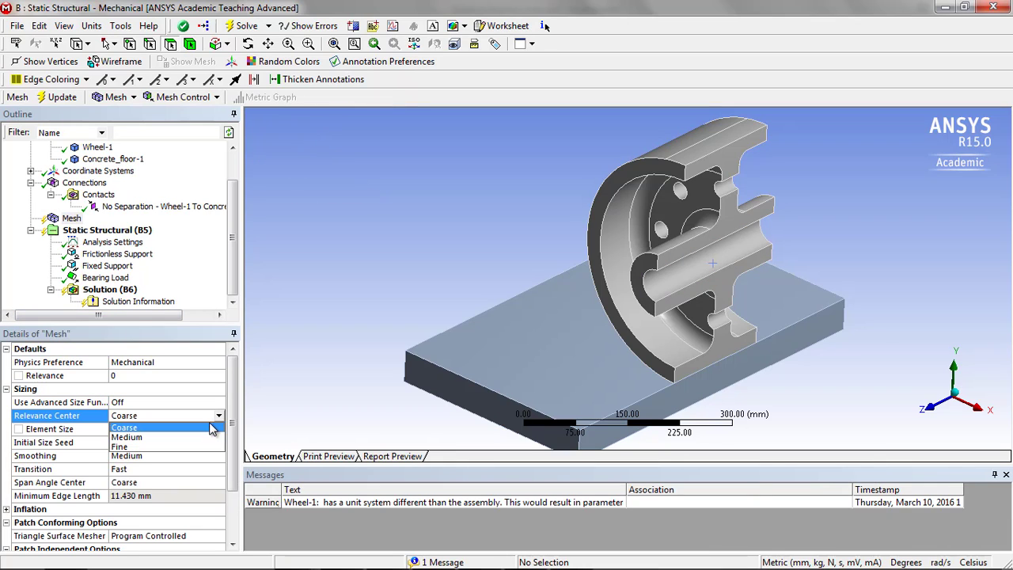
pyautogui.click(204, 441)
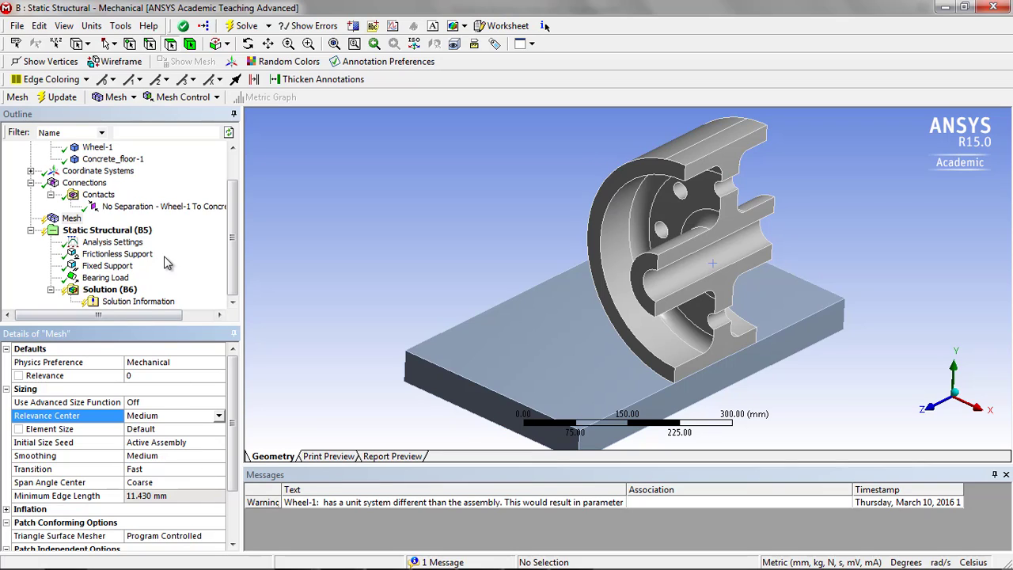
# - Add a Total Deformation result to the solution and solve the analysis
pyautogui.click(111, 289)
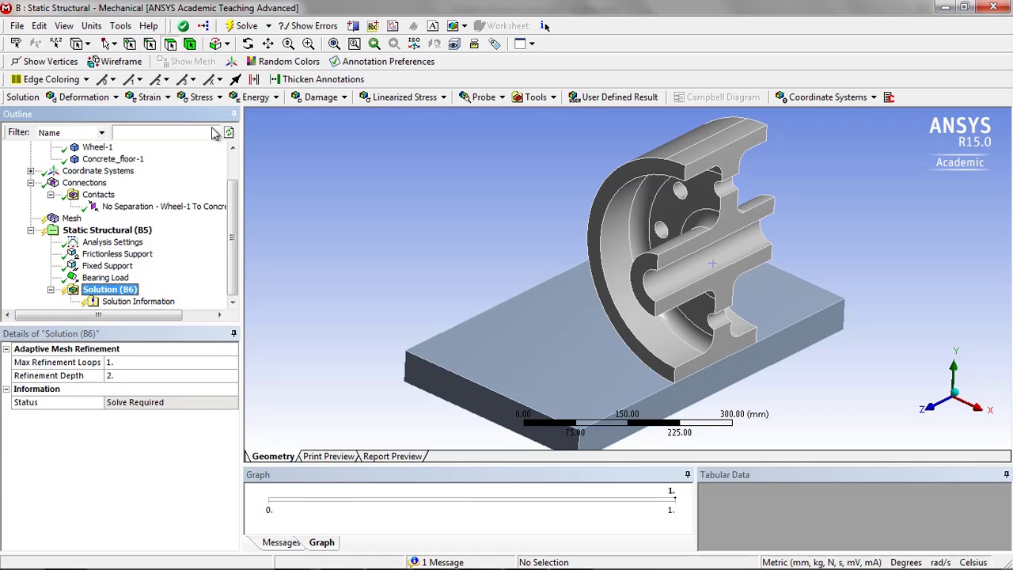
pyautogui.click(87, 98)
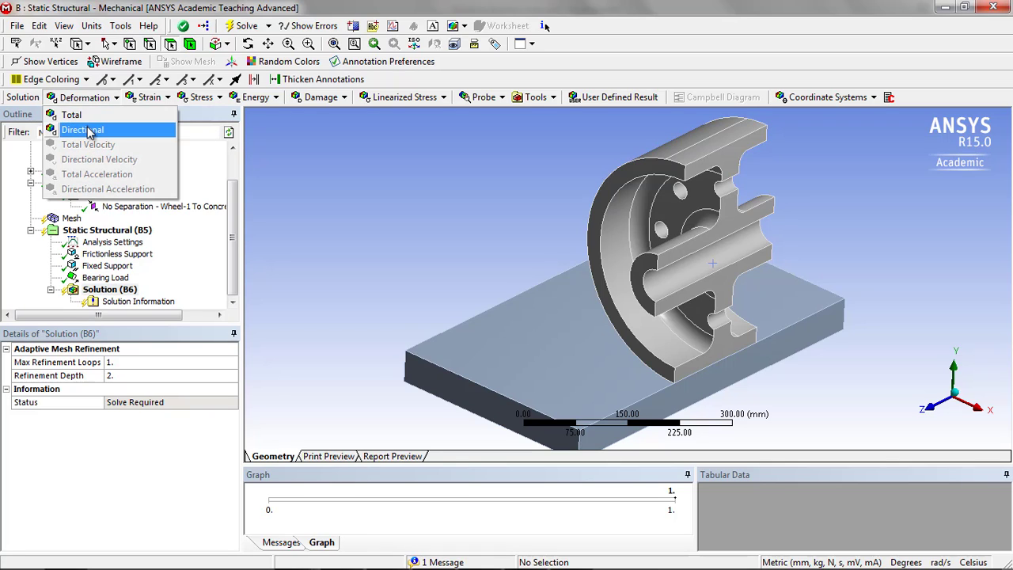
pyautogui.click(73, 115)
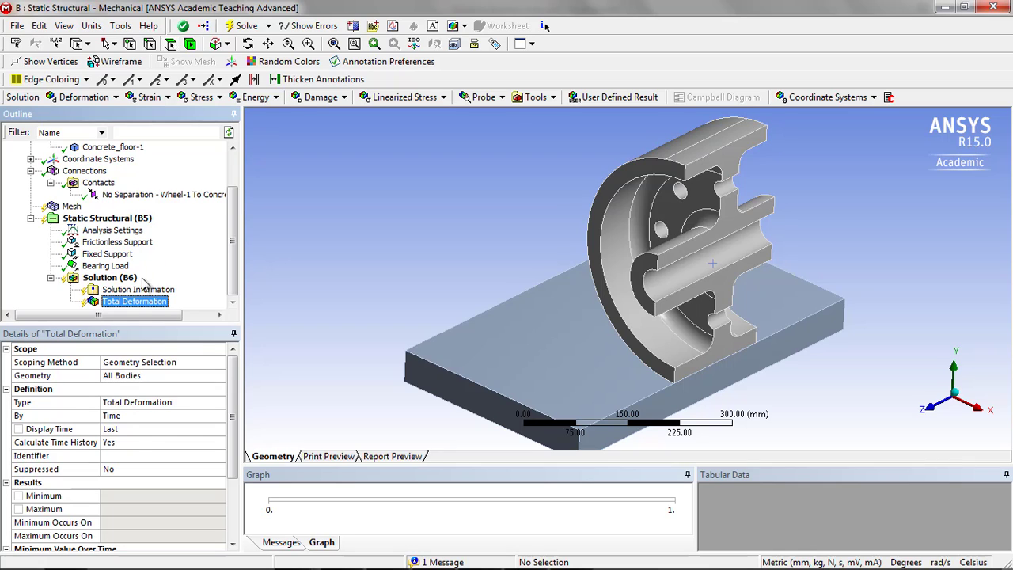
pyautogui.rightClick(131, 301)
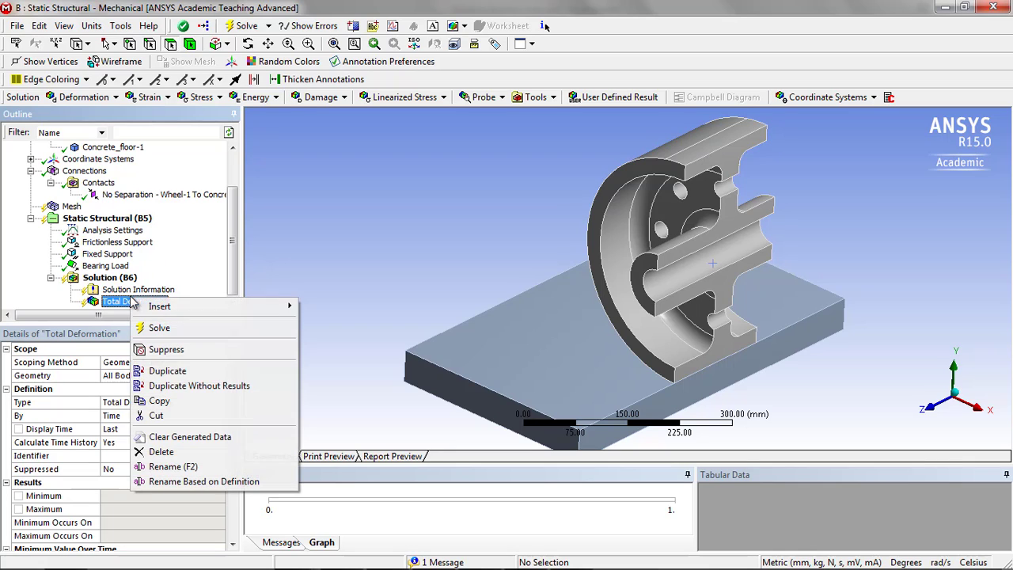
pyautogui.click(159, 327)
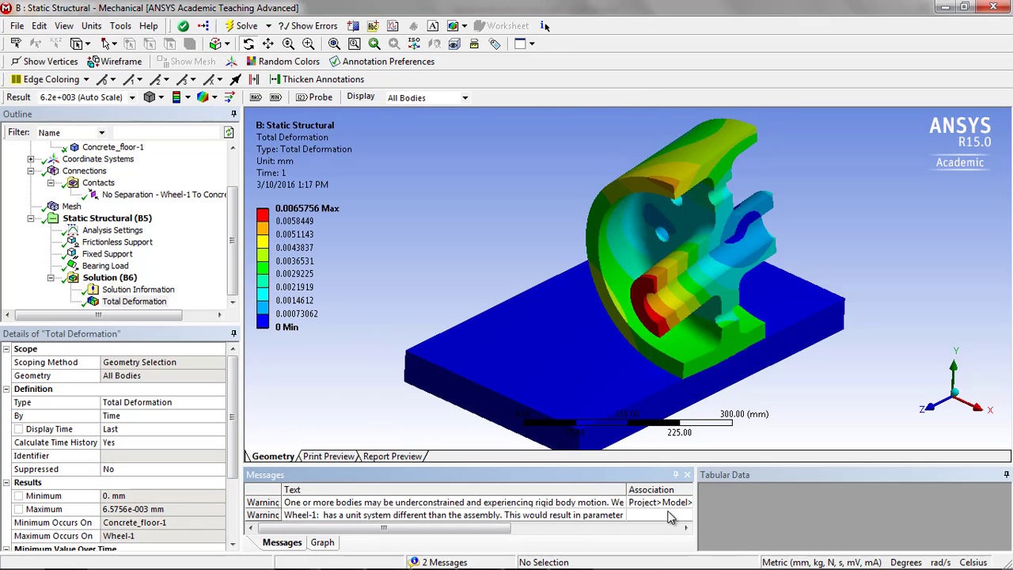
# - Read the full text of the rigid body motion warning and examine the deformed wheel from several angles
pyautogui.moveTo(697, 502); pyautogui.dragTo(720, 504)
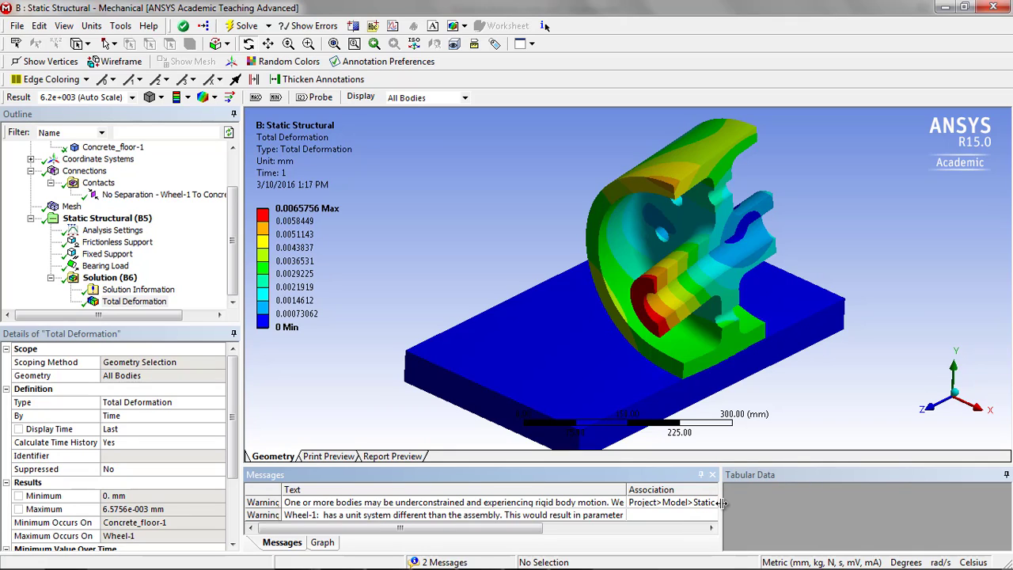
pyautogui.click(325, 506)
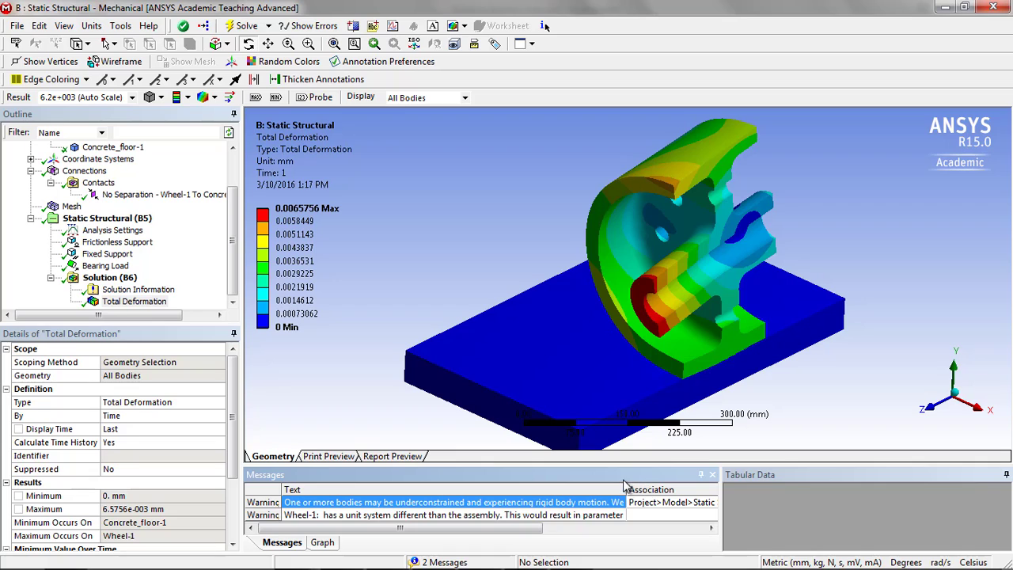
pyautogui.doubleClick(605, 508)
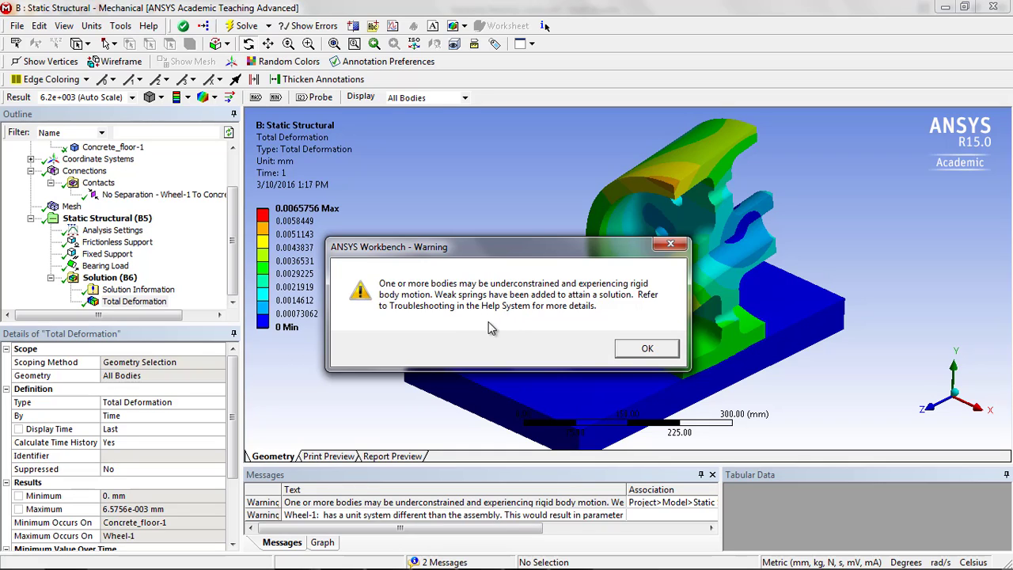
pyautogui.click(644, 349)
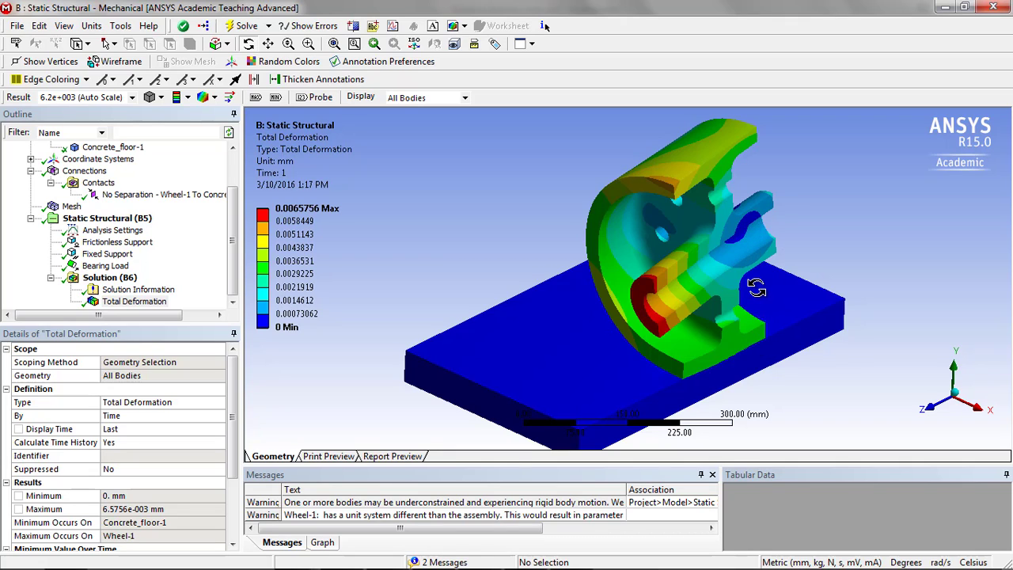
pyautogui.moveTo(794, 281); pyautogui.dragTo(688, 325)
pyautogui.doubleClick(491, 503)
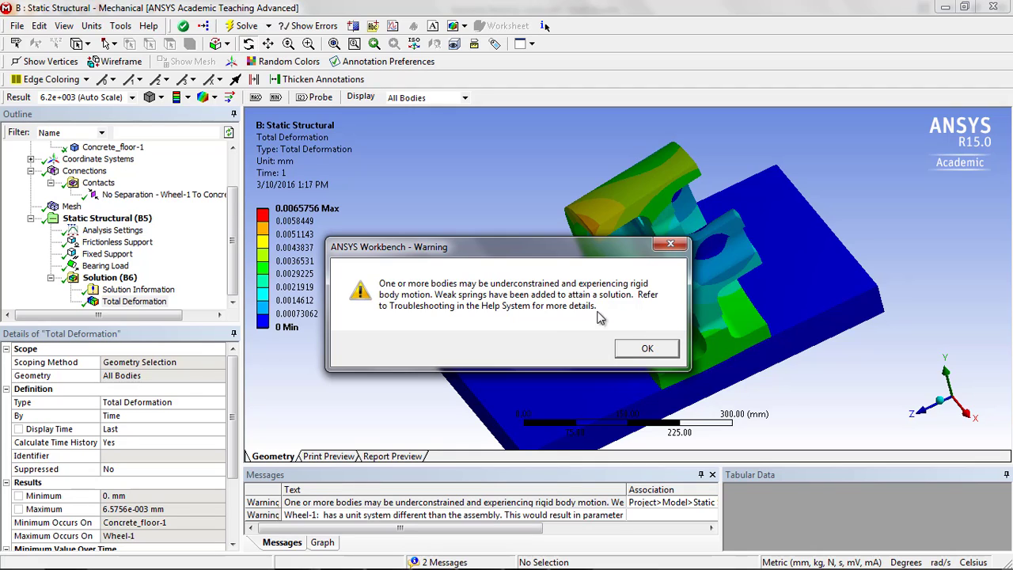
pyautogui.click(643, 349)
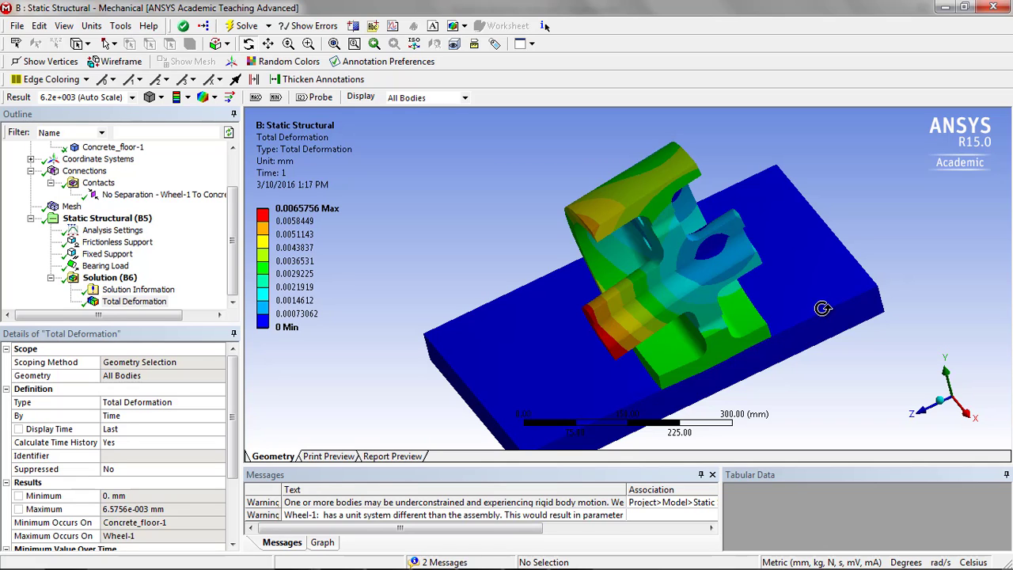
pyautogui.moveTo(837, 282); pyautogui.dragTo(764, 326)
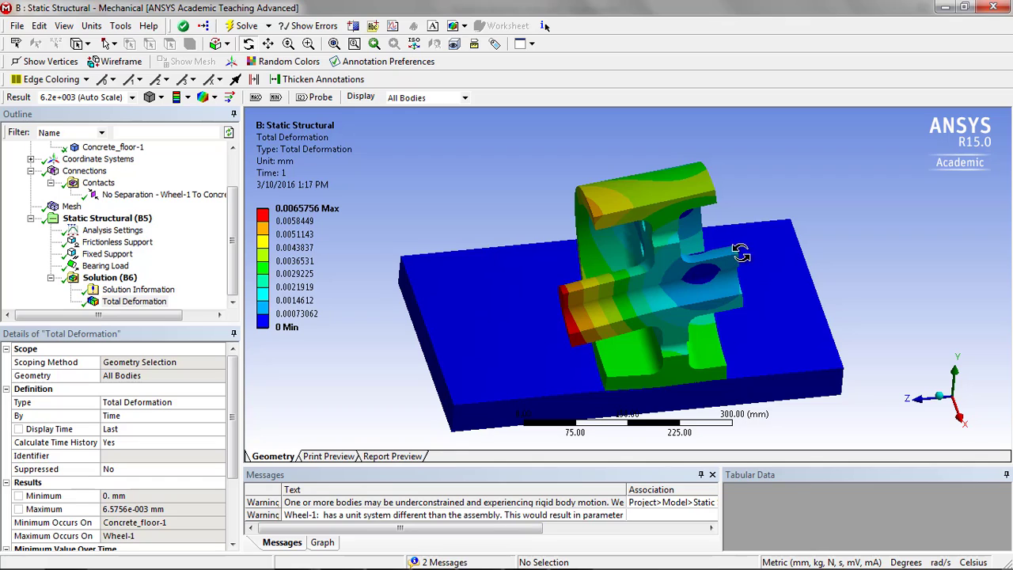
pyautogui.moveTo(716, 241); pyautogui.dragTo(587, 226)
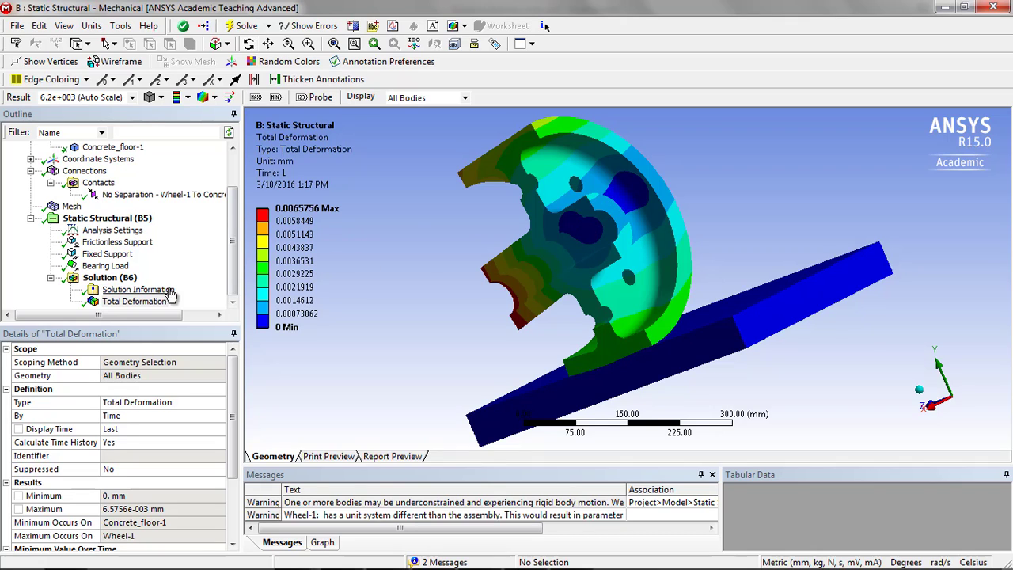
# - Add a frictionless support to the flat web face around the hub on the wheel's far side
pyautogui.click(109, 219)
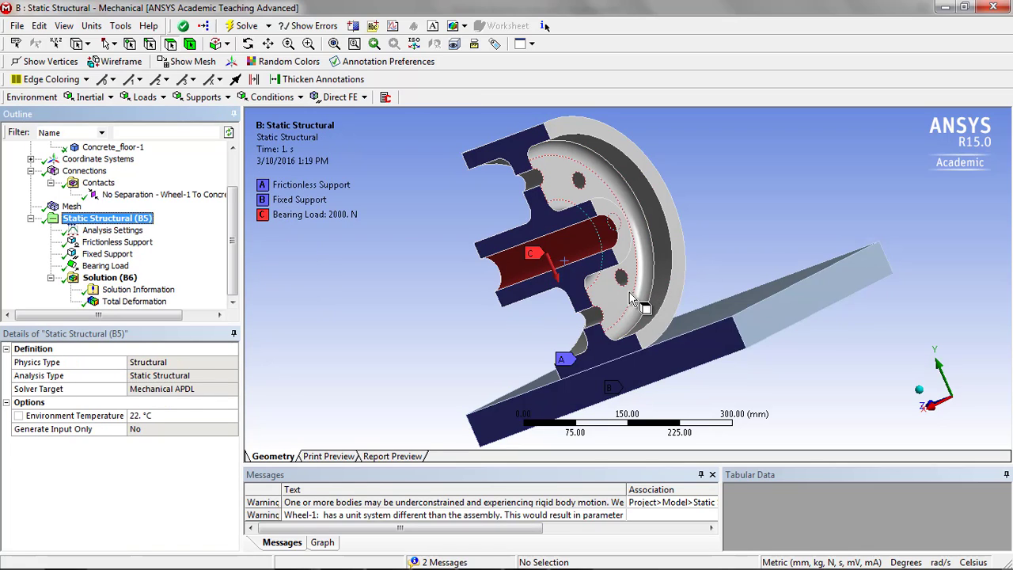
pyautogui.click(606, 295)
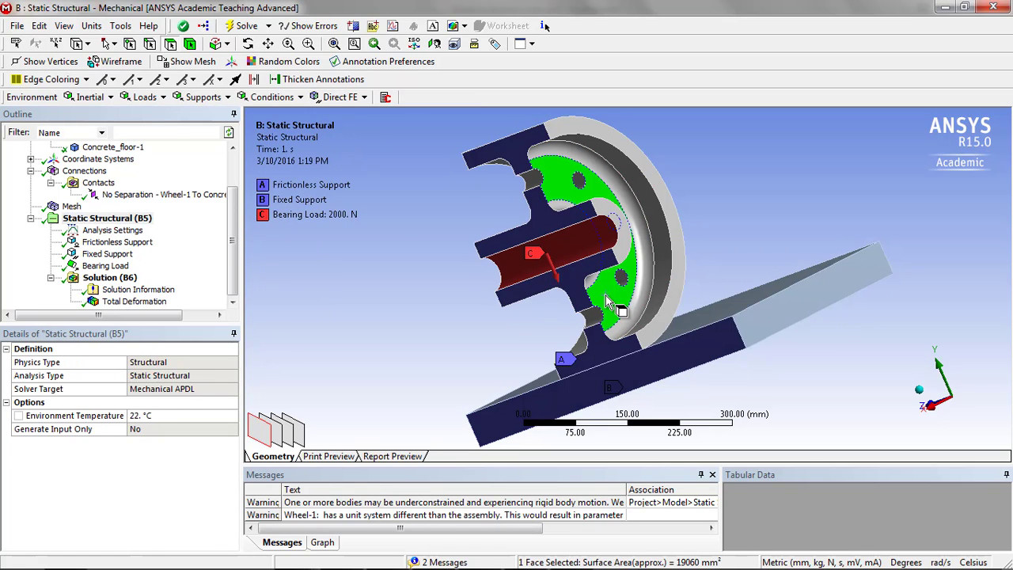
pyautogui.click(203, 97)
pyautogui.click(245, 190)
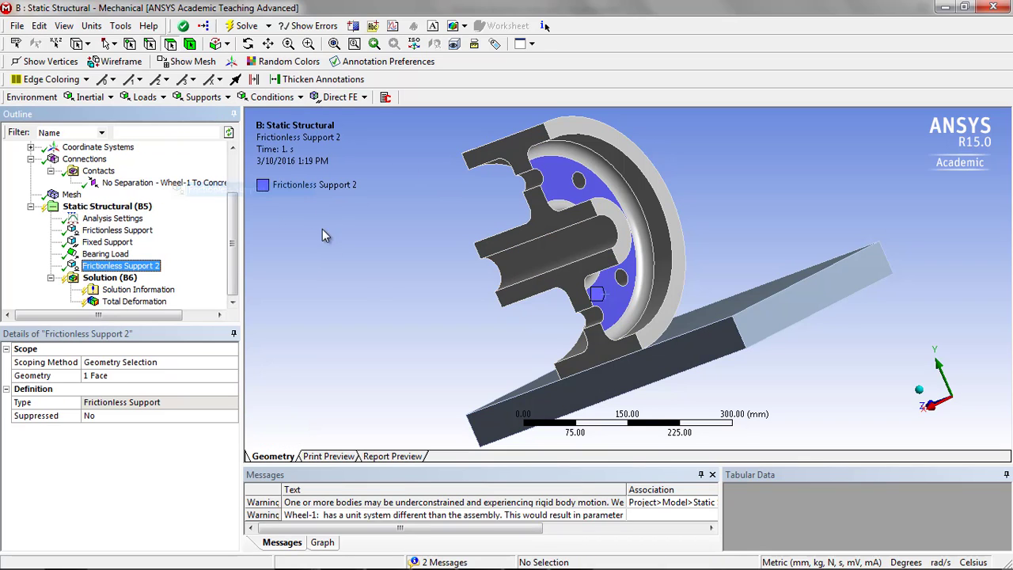
# - Re-solve the analysis to update the Total Deformation result with the added frictionless support
pyautogui.moveTo(701, 260); pyautogui.dragTo(906, 263, button='middle')
pyautogui.scroll(-1, 903, 256)
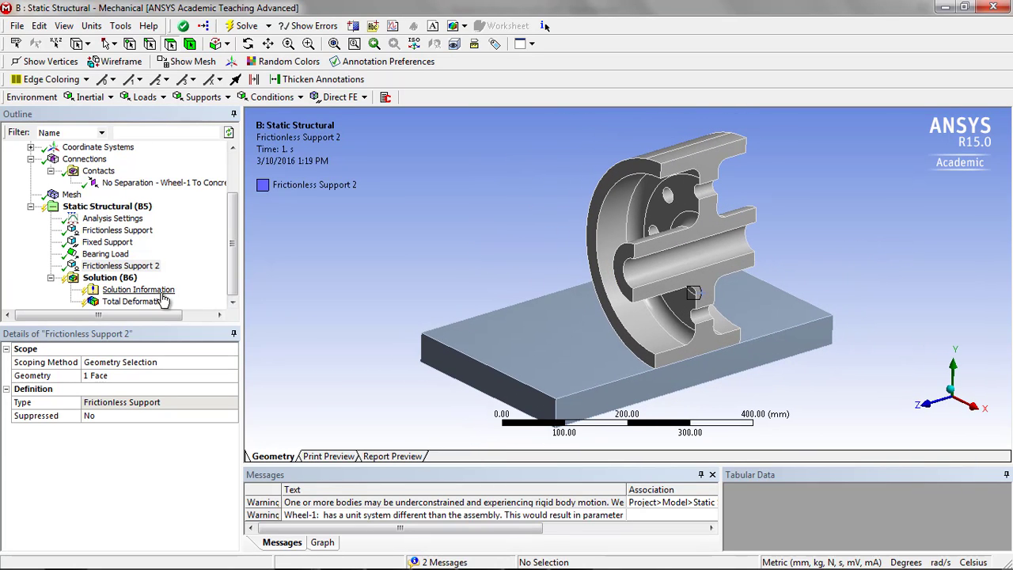
pyautogui.click(128, 302)
pyautogui.rightClick(129, 303)
pyautogui.click(158, 329)
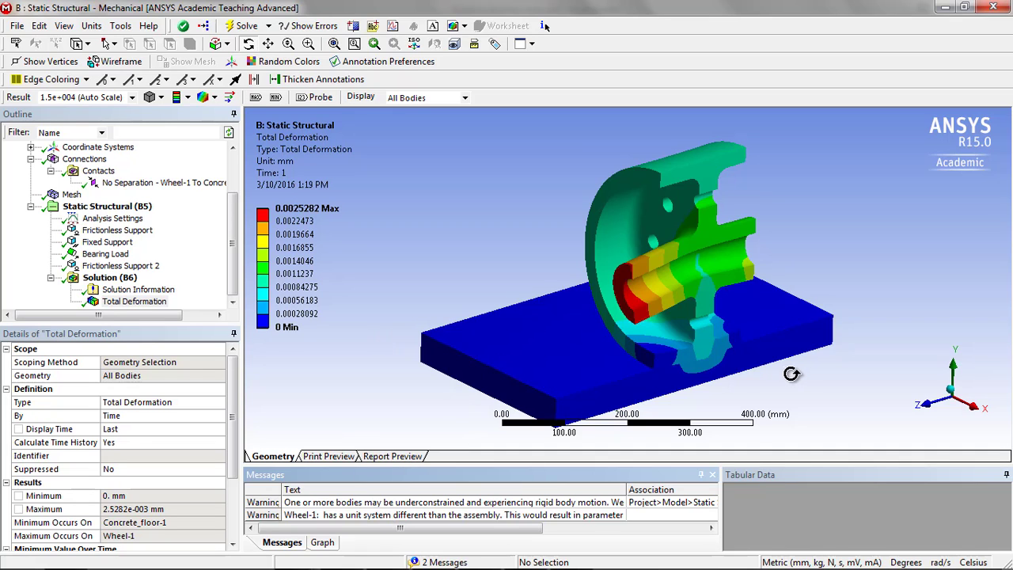
pyautogui.moveTo(811, 362); pyautogui.dragTo(778, 338)
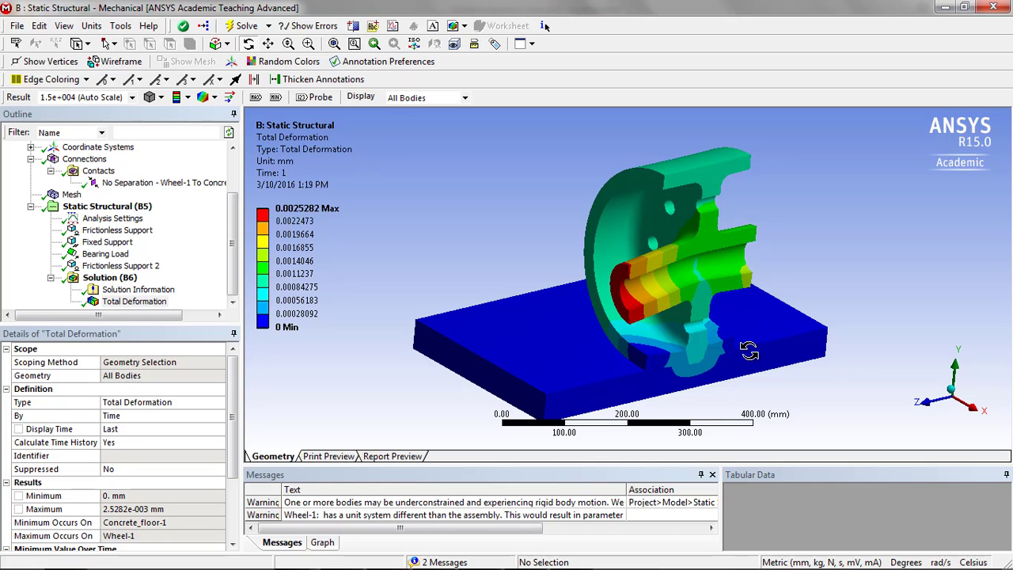
pyautogui.moveTo(789, 335)
pyautogui.mouseDown()
pyautogui.moveTo(599, 342)
pyautogui.moveTo(781, 323)
pyautogui.mouseUp()
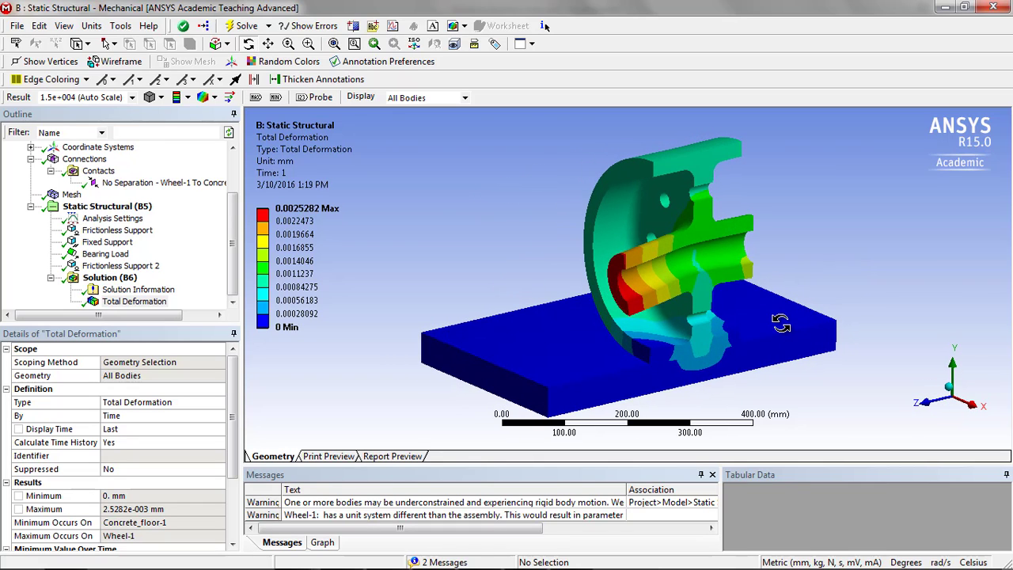
pyautogui.moveTo(687, 551)
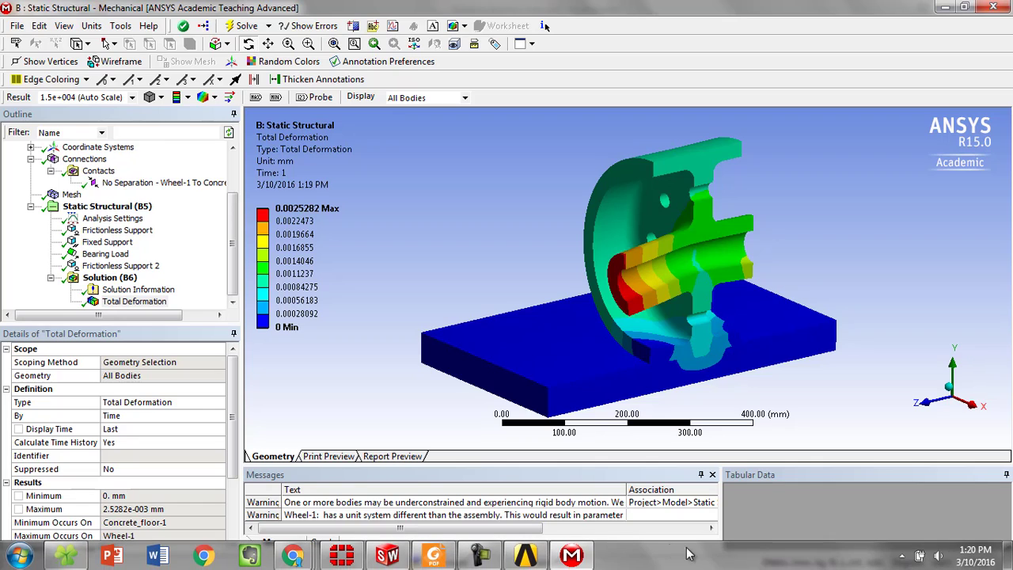
pyautogui.click(492, 560)
pyautogui.click(941, 516)
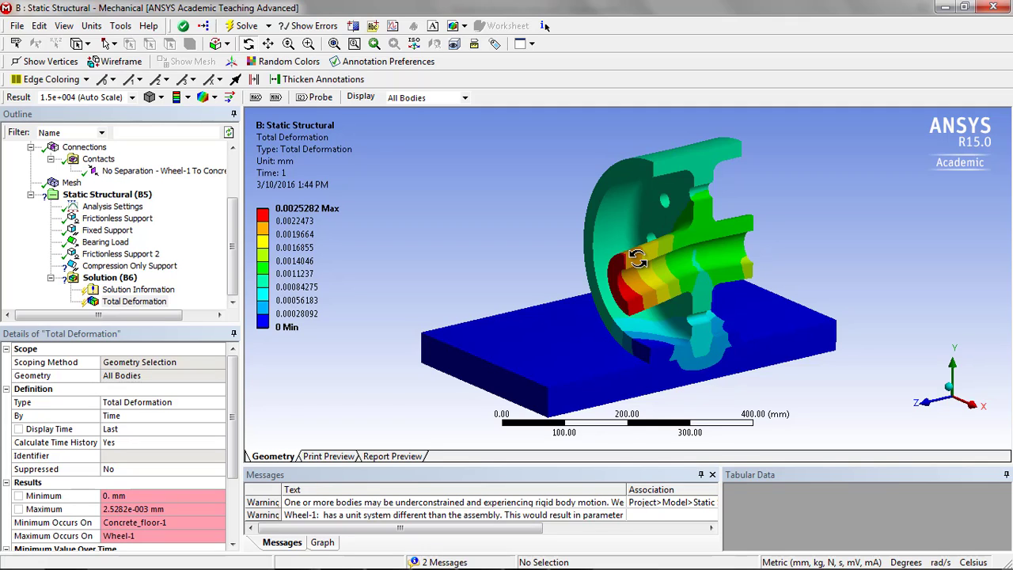
# - View the Total Deformation result along the X axis and label the location of its maximum
pyautogui.click(963, 405)
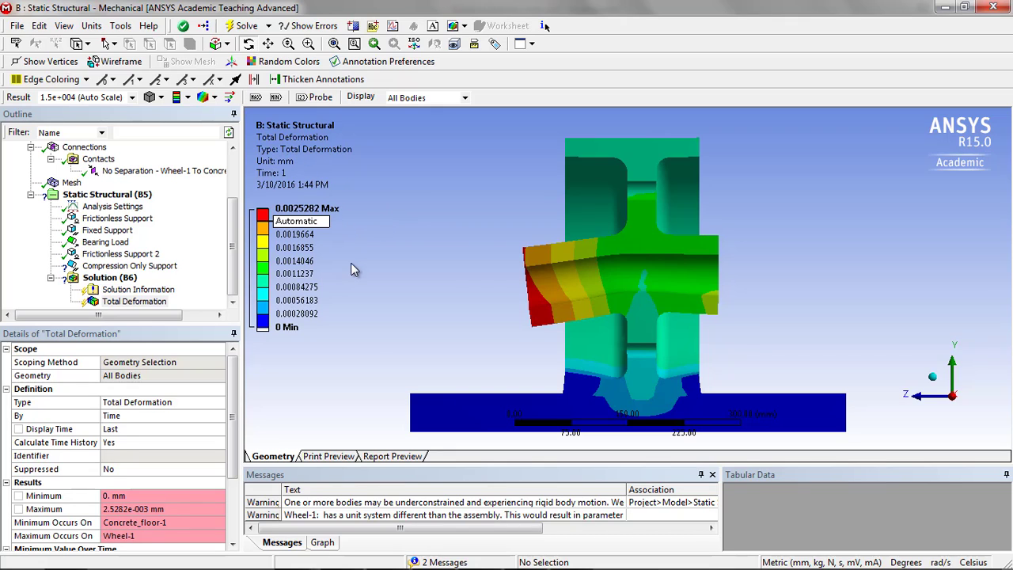
pyautogui.click(256, 98)
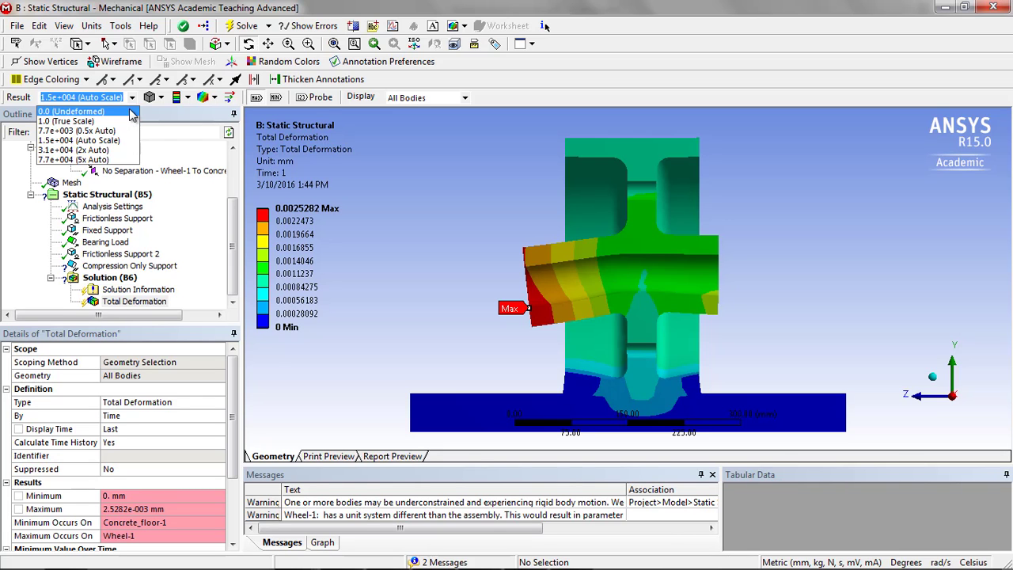
# - Compare the deformed shape at True Scale, 2x Auto, 5x Auto and 0.5x Auto, and return the display to Auto Scale
pyautogui.click(68, 121)
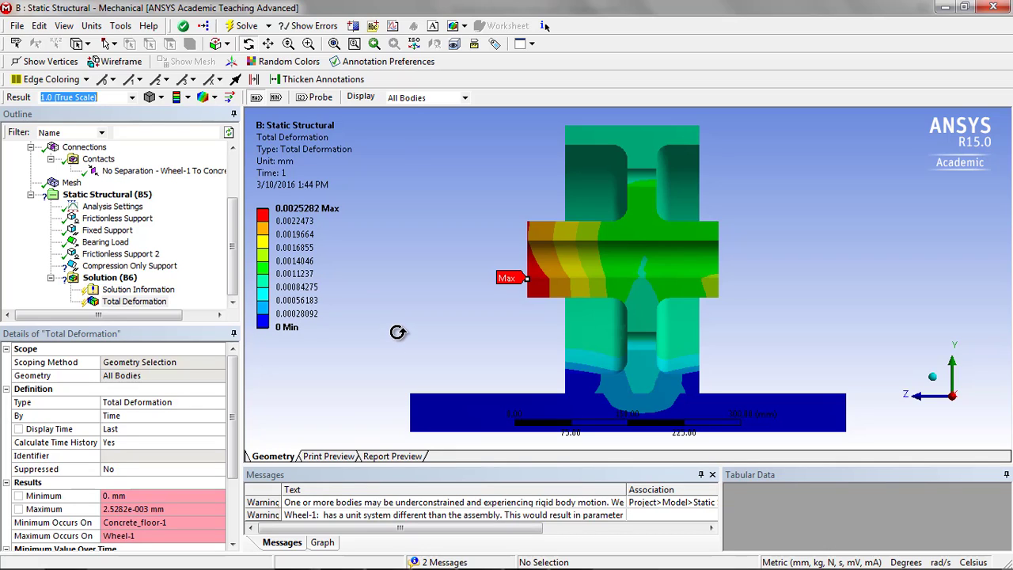
pyautogui.click(126, 98)
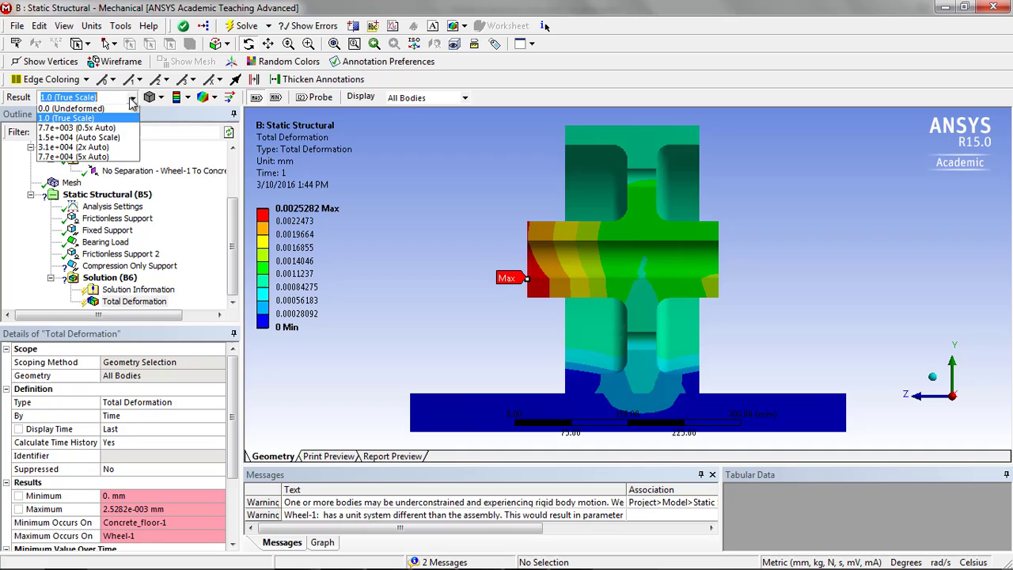
pyautogui.click(118, 150)
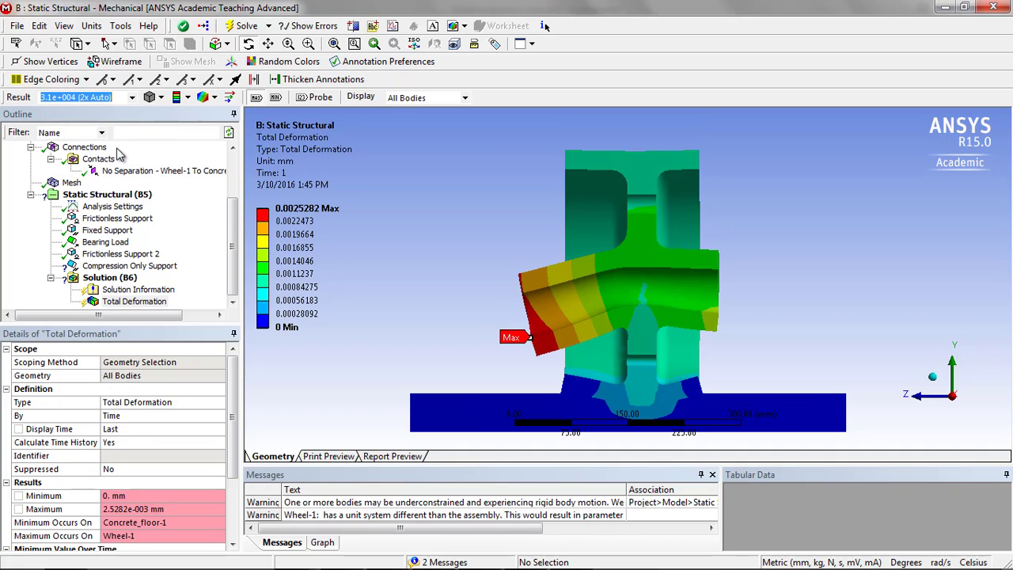
pyautogui.click(129, 97)
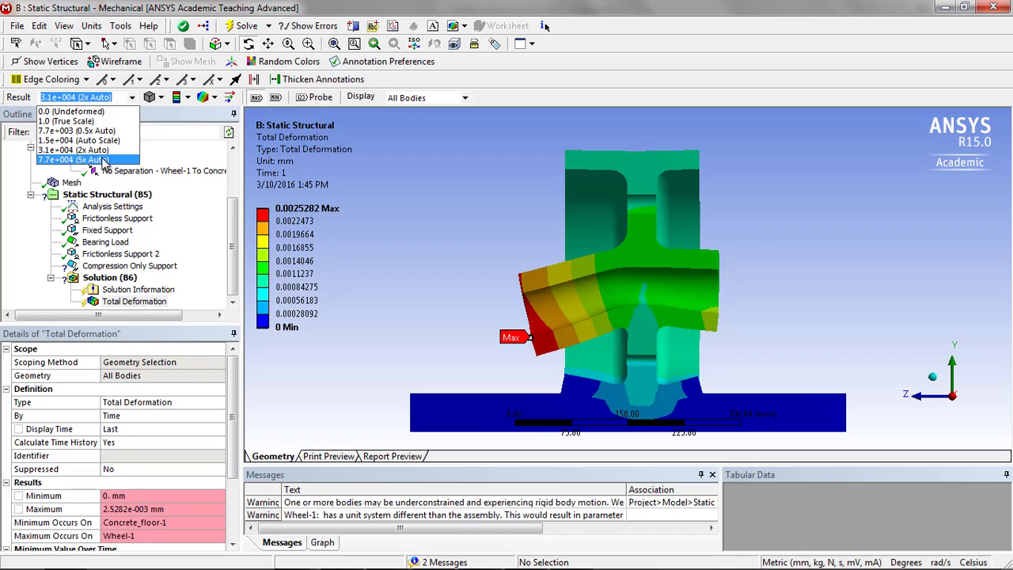
pyautogui.click(103, 162)
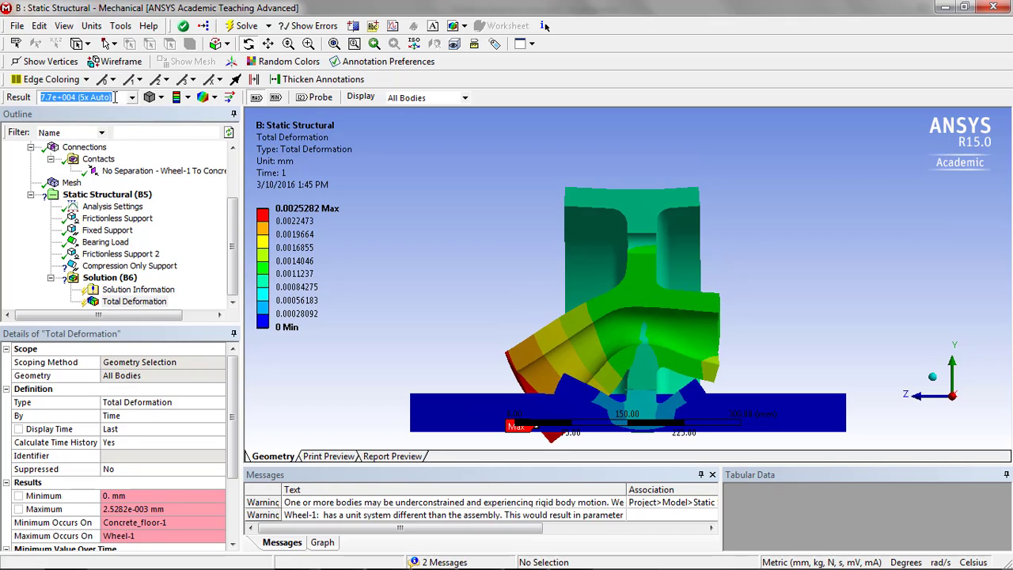
pyautogui.click(131, 99)
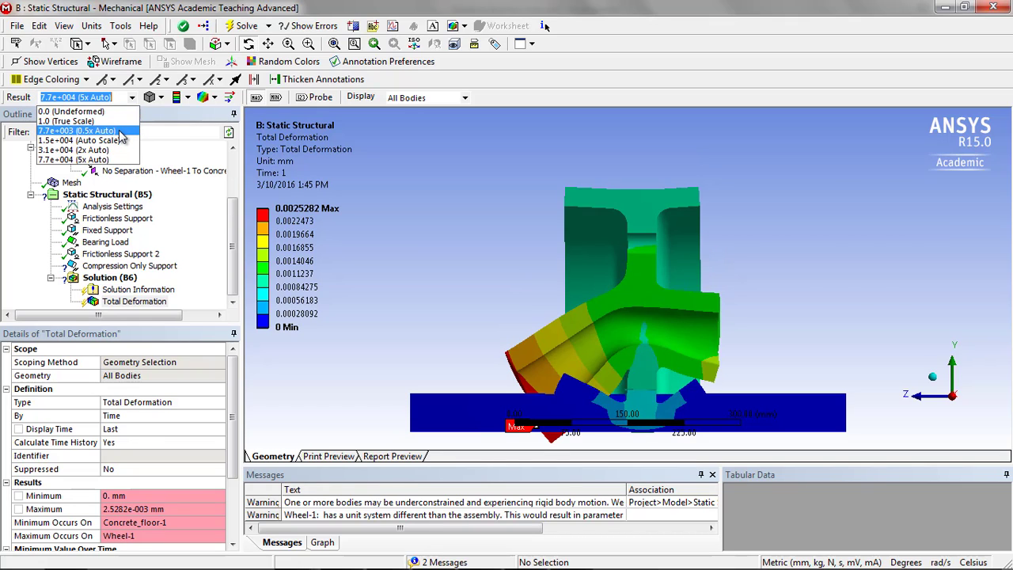
pyautogui.click(79, 131)
pyautogui.click(131, 98)
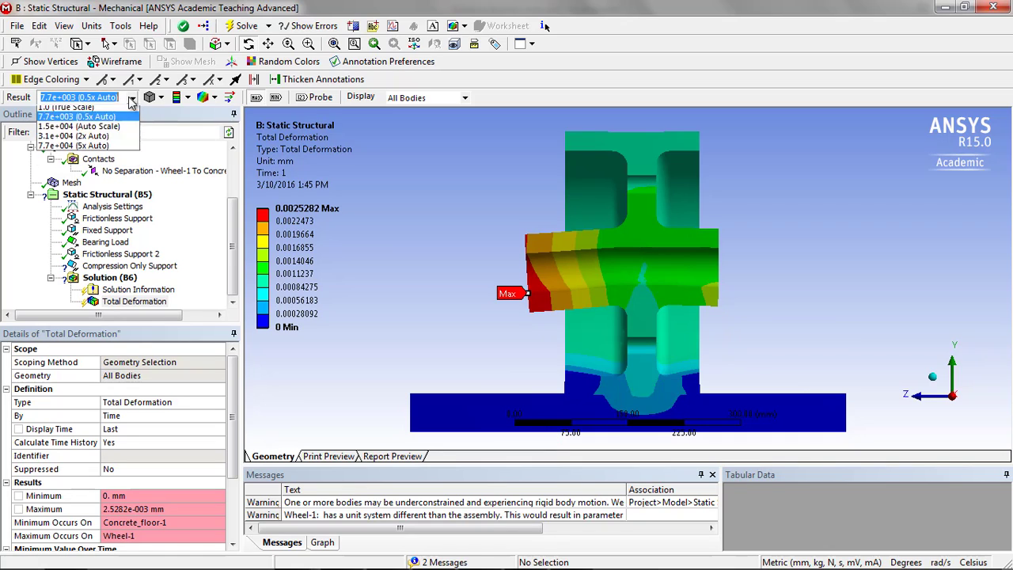
pyautogui.click(125, 143)
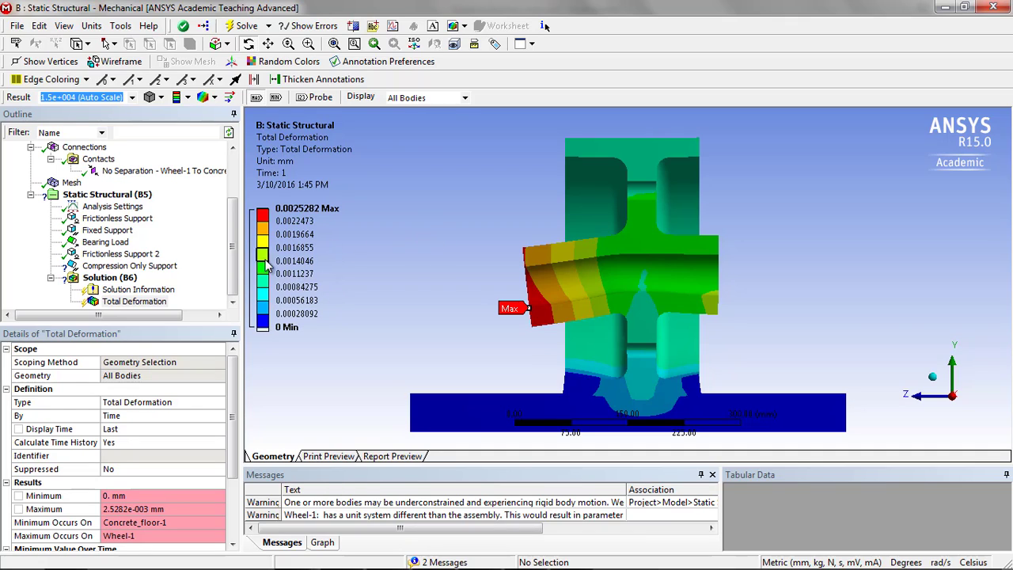
# - Delete the Compression Only Support from the static structural analysis
pyautogui.click(154, 267)
pyautogui.rightClick(156, 272)
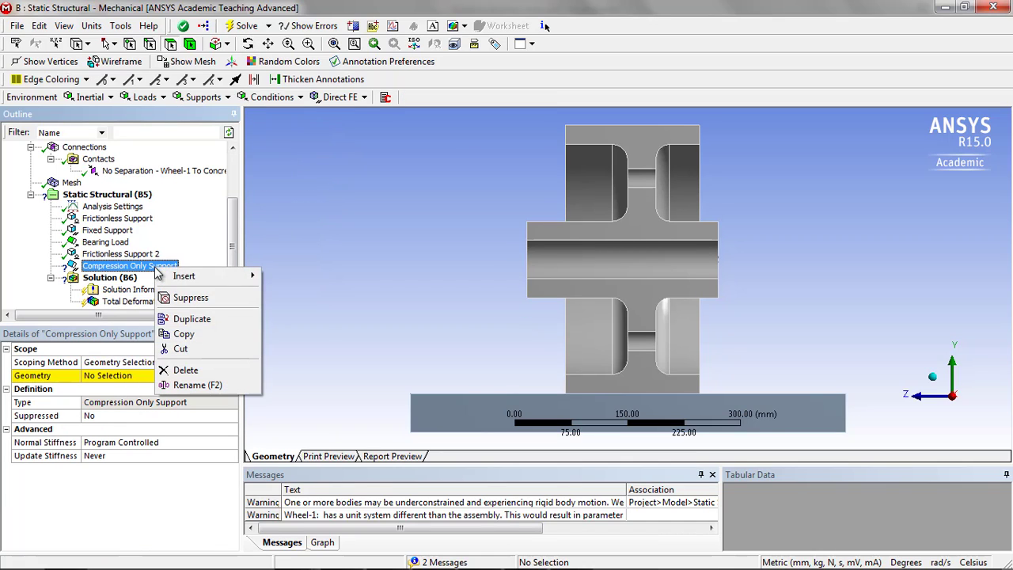
pyautogui.click(194, 370)
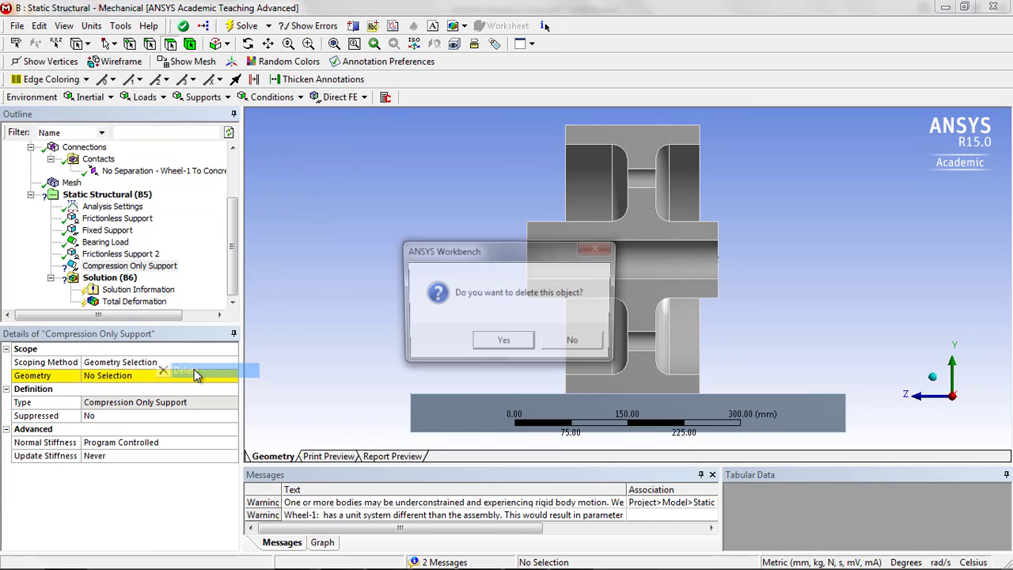
pyautogui.click(504, 341)
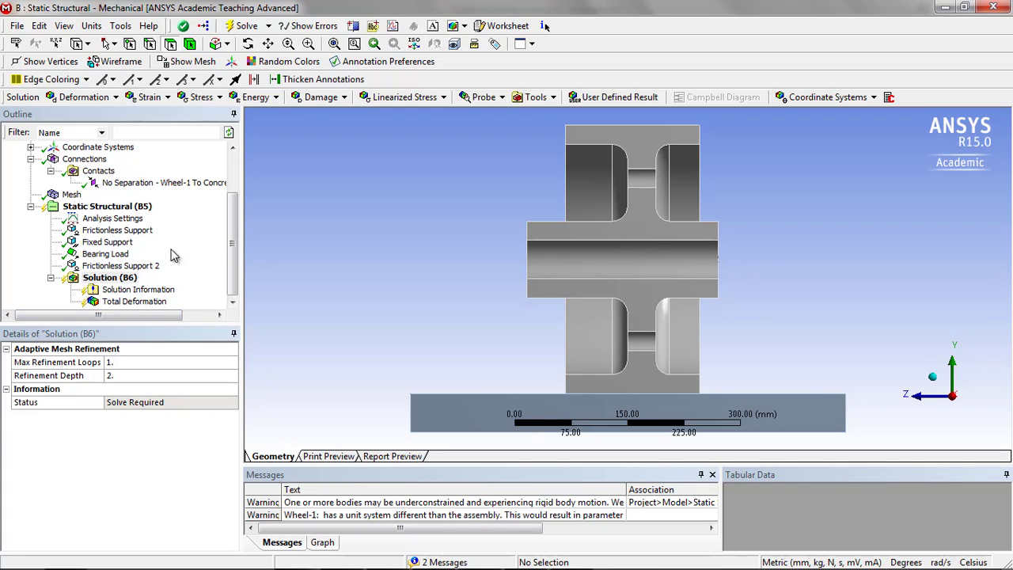
# - Switch to Applying Bearing Loads.pdf in Foxit Reader to review the mesh and refinement requirements, and return to Mechanical
pyautogui.hotkey('alt', 'Tab')
pyautogui.hotkey('alt', 'Tab')
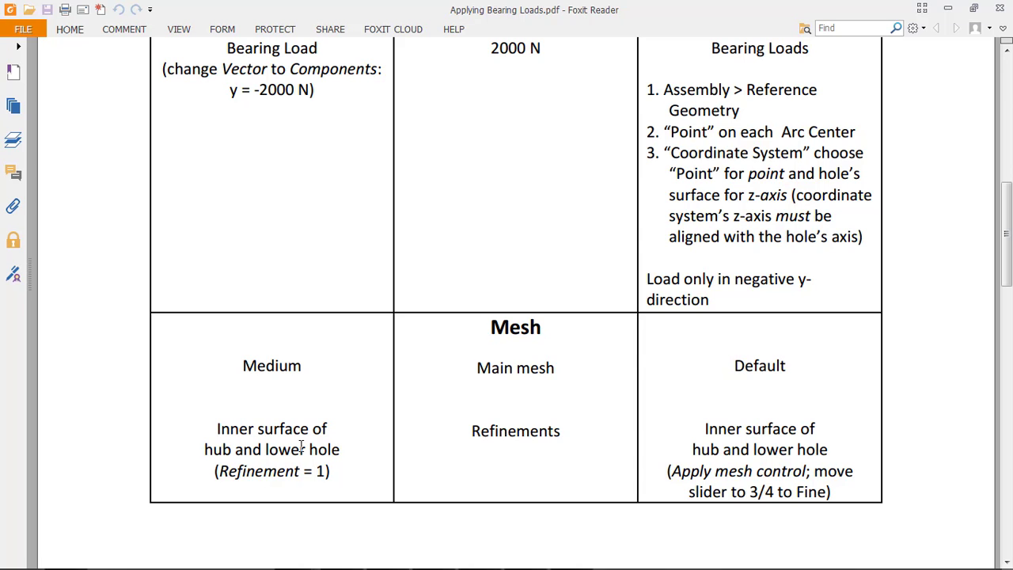
pyautogui.hotkey('alt', 'Tab')
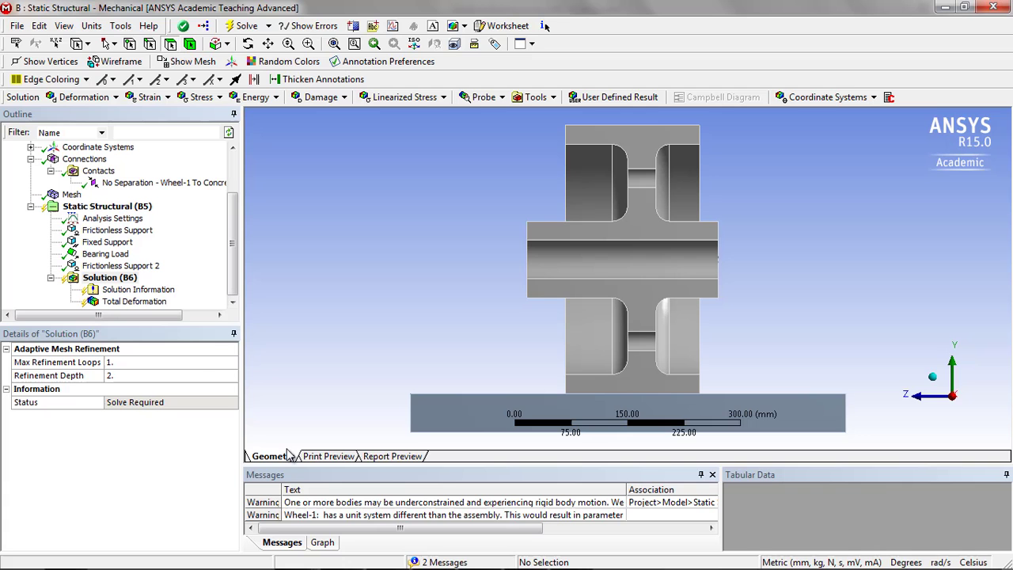
# - Add an Equivalent (von-Mises) Stress result for all bodies to the solution
pyautogui.click(134, 301)
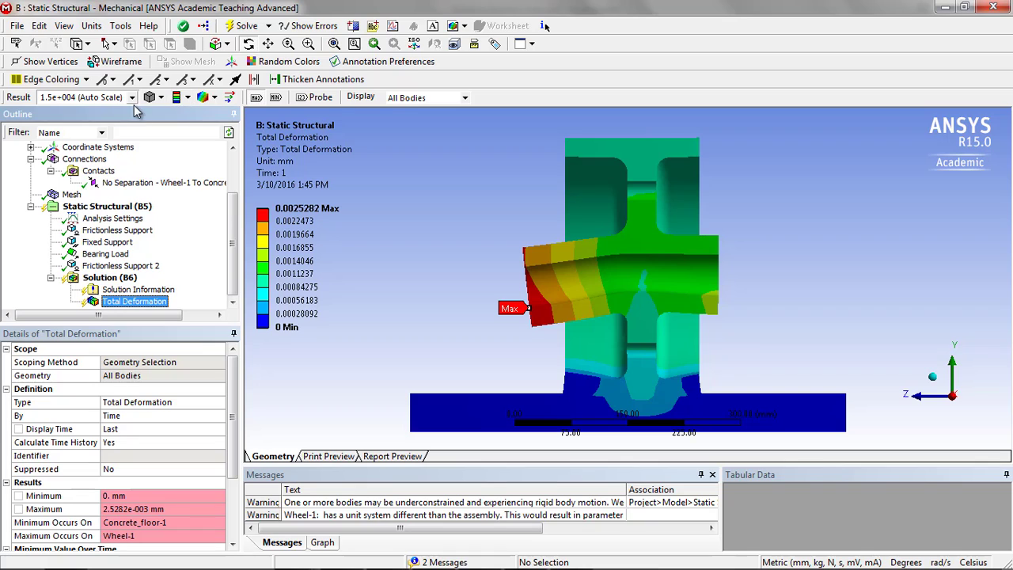
pyautogui.click(109, 277)
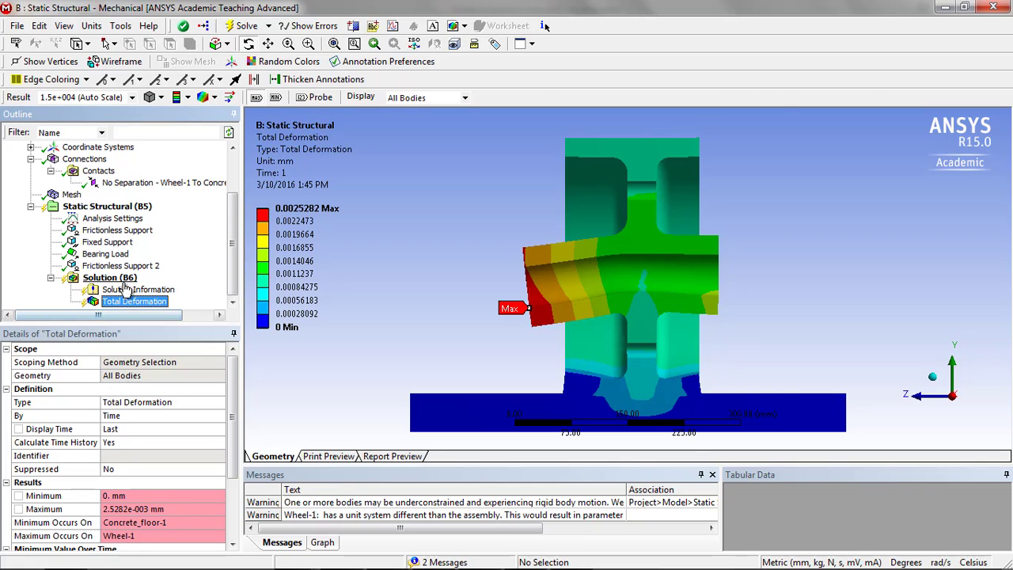
pyautogui.click(202, 96)
pyautogui.click(234, 108)
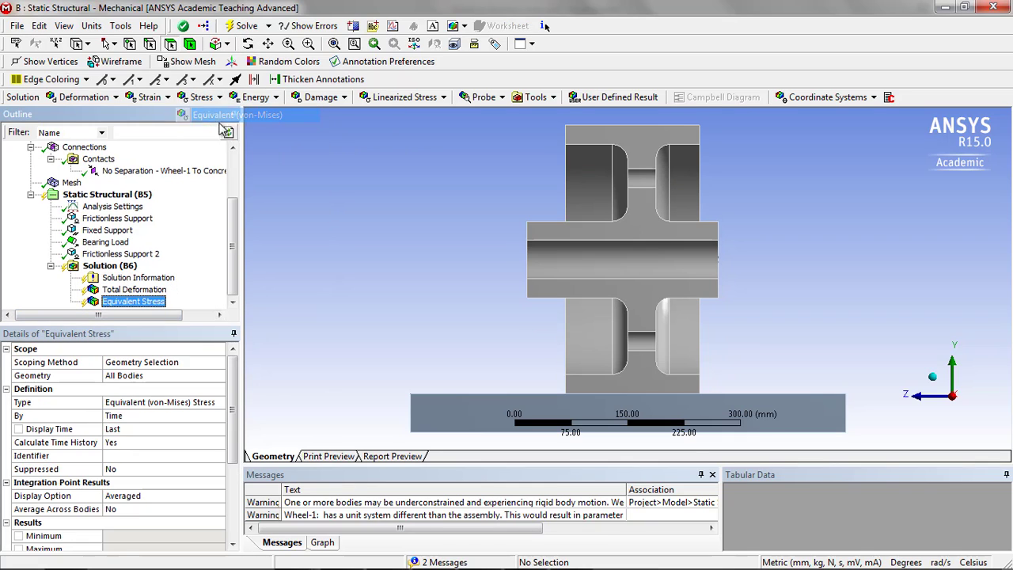
# - Solve the analysis for the Equivalent Stress result and examine the stress distribution around the maximum near the wheel's hub fillet
pyautogui.rightClick(137, 303)
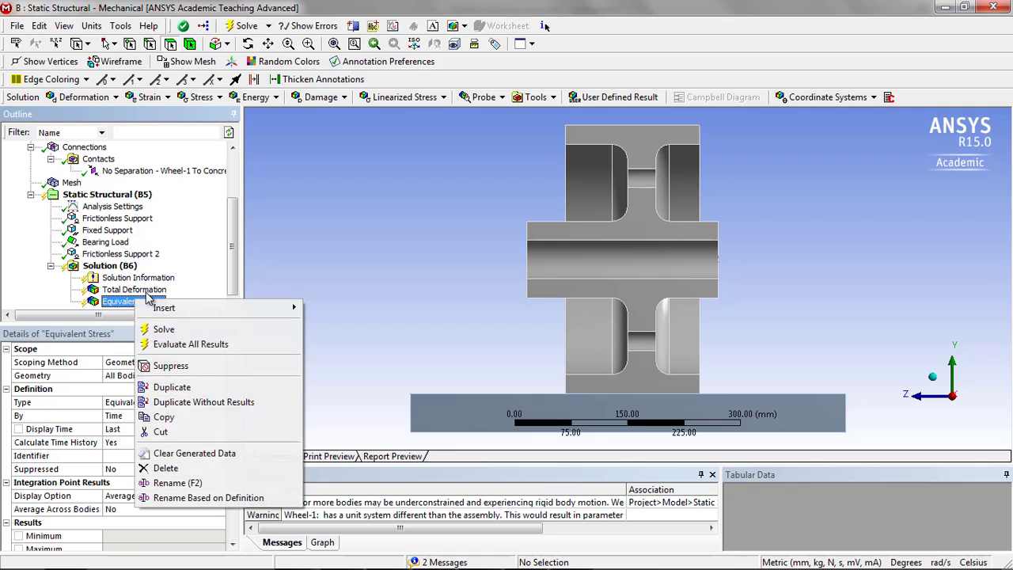
pyautogui.click(163, 330)
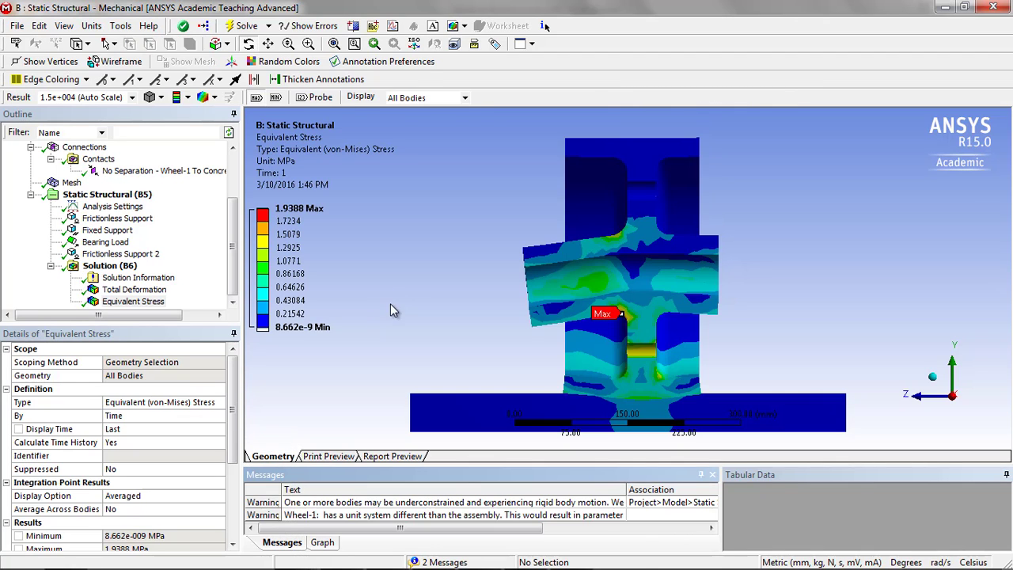
pyautogui.moveTo(715, 330); pyautogui.dragTo(786, 323)
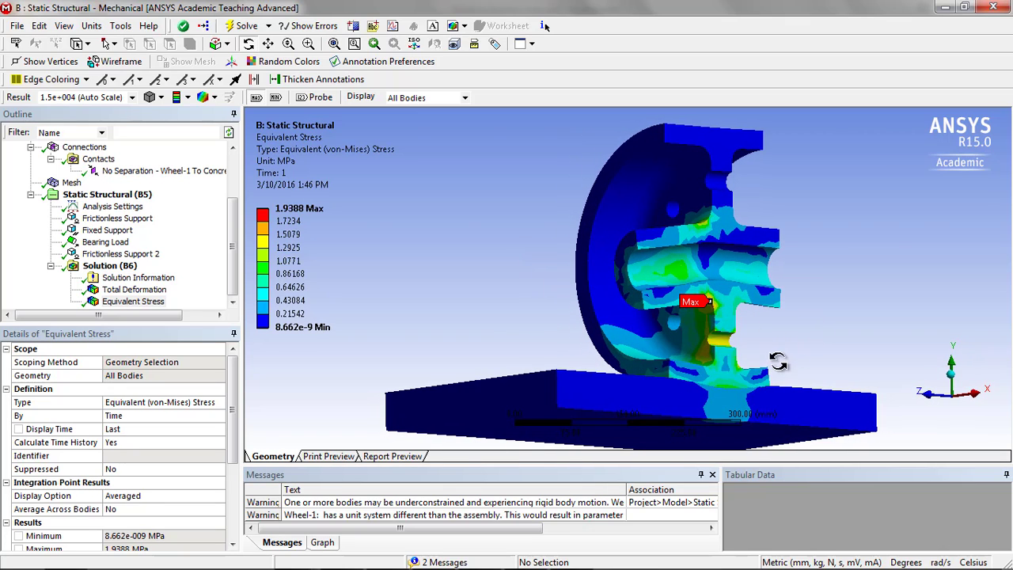
pyautogui.moveTo(807, 337); pyautogui.dragTo(844, 352)
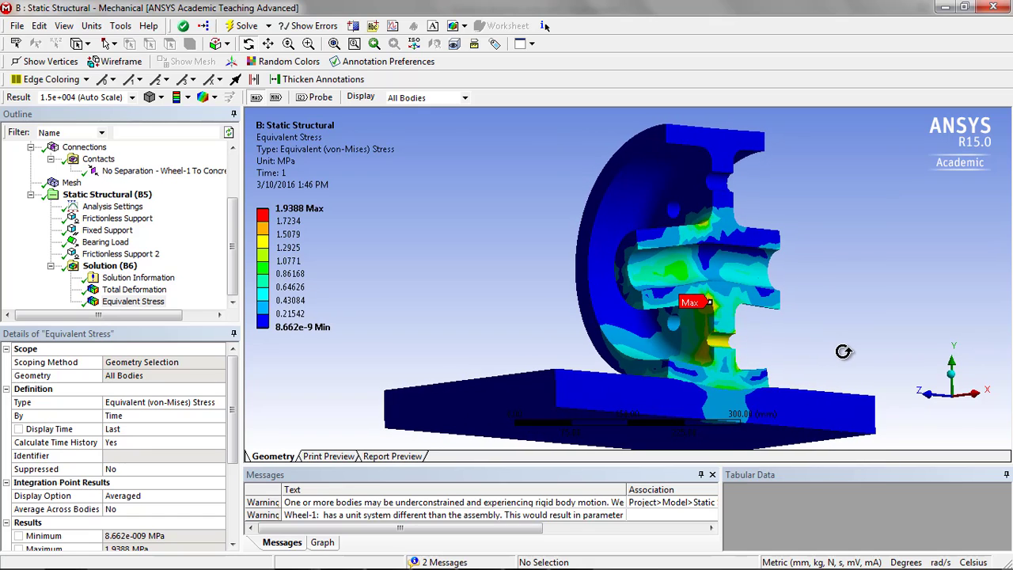
pyautogui.moveTo(712, 337); pyautogui.dragTo(737, 331)
pyautogui.scroll(-3, 738, 329)
pyautogui.scroll(5, 738, 329)
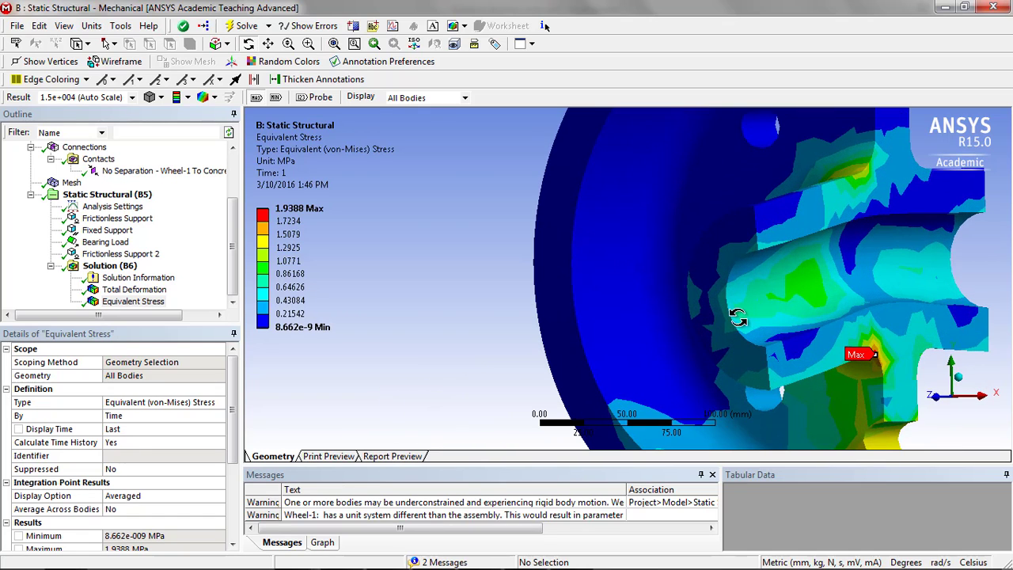
pyautogui.keyDown('ctrl'); pyautogui.moveTo(782, 336); pyautogui.dragTo(503, 236, button='middle'); pyautogui.keyUp('ctrl')
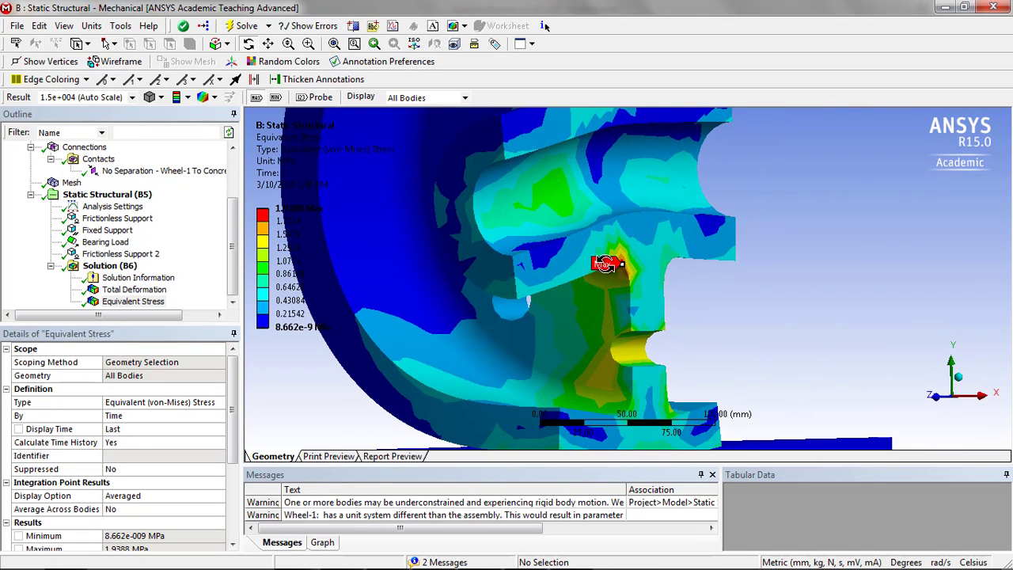
pyautogui.moveTo(642, 303); pyautogui.dragTo(674, 295, button='middle')
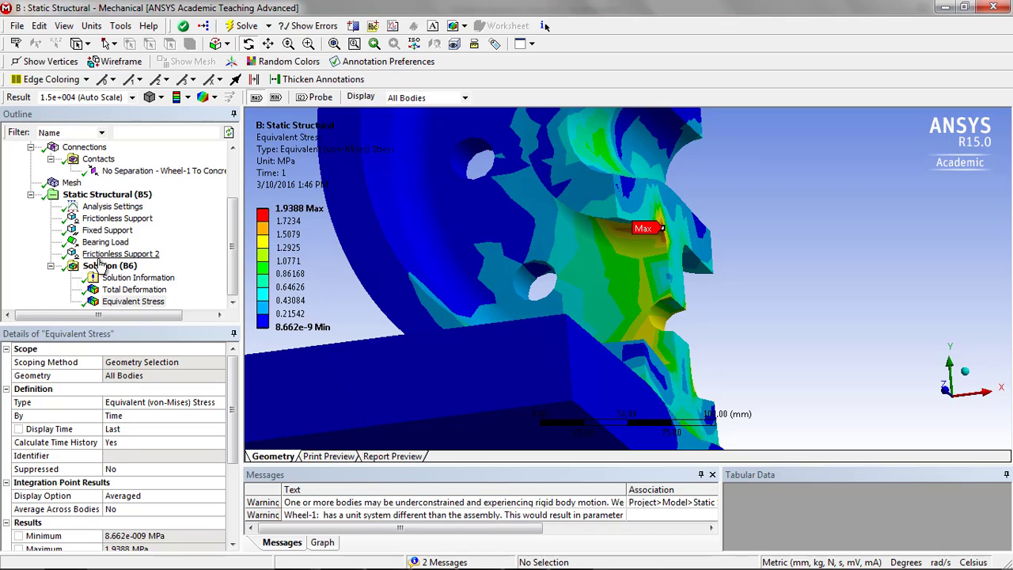
# - Add a mesh Refinement to the half-hole face at the section cut and the hub fillet face, and update the mesh
pyautogui.click(69, 183)
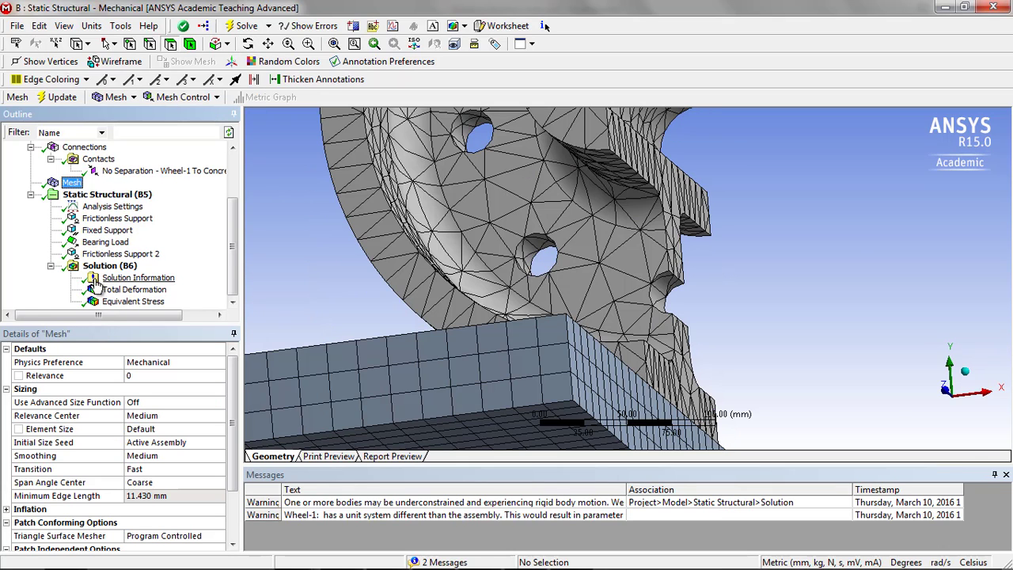
pyautogui.click(664, 293)
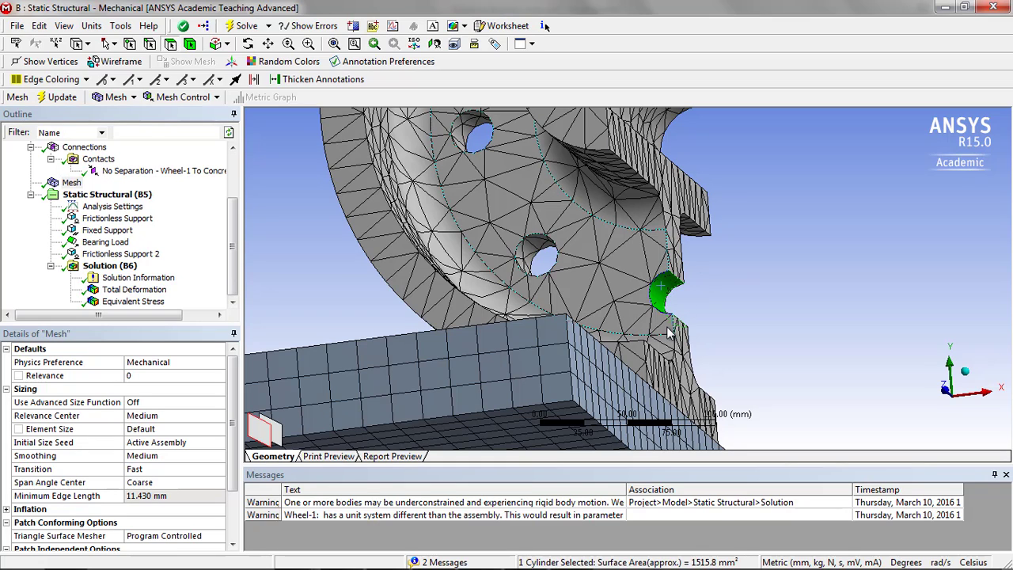
pyautogui.keyDown('ctrl'); pyautogui.click(645, 220); pyautogui.keyUp('ctrl')
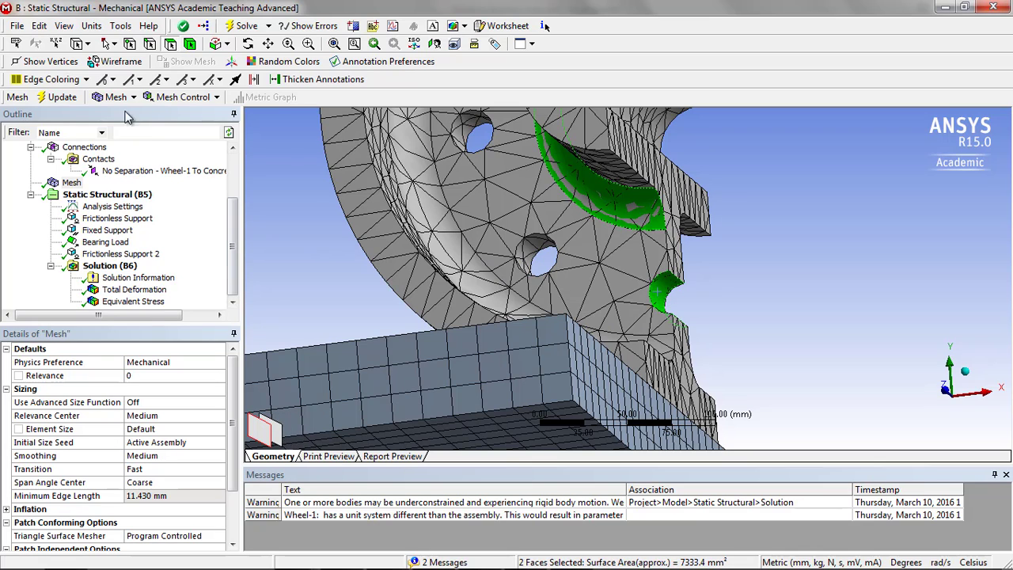
pyautogui.click(183, 97)
pyautogui.click(191, 178)
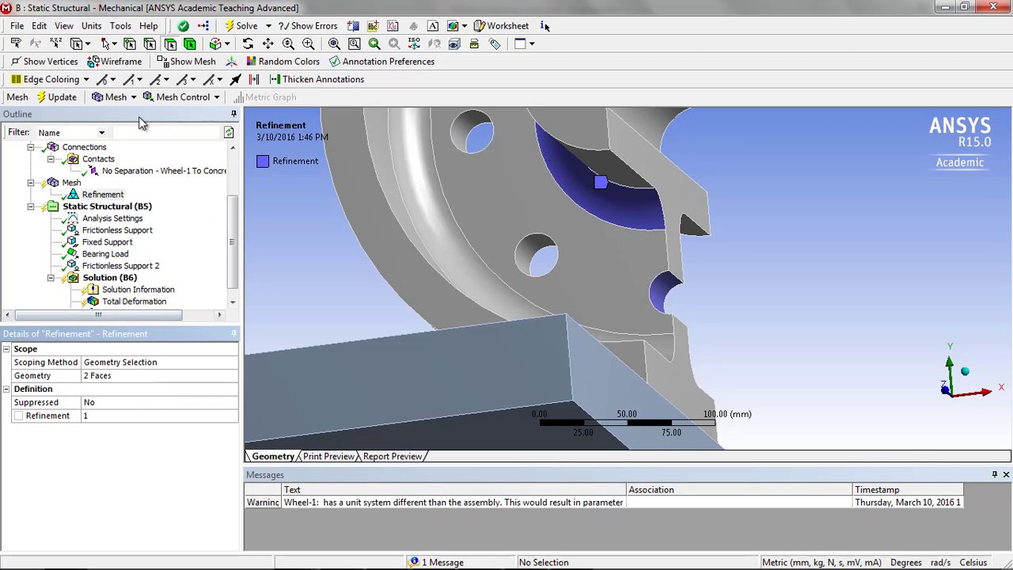
pyautogui.click(63, 98)
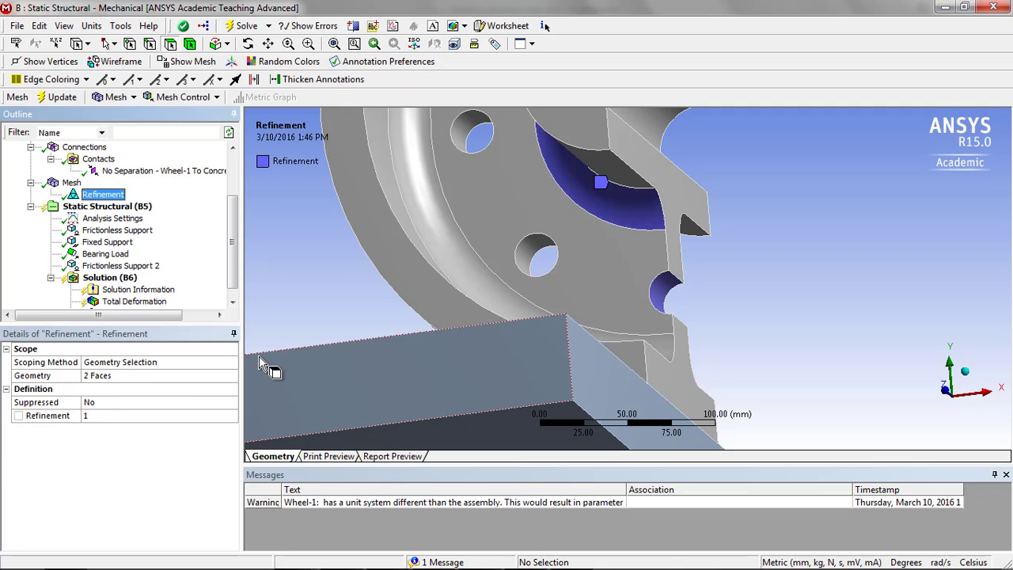
pyautogui.click(71, 182)
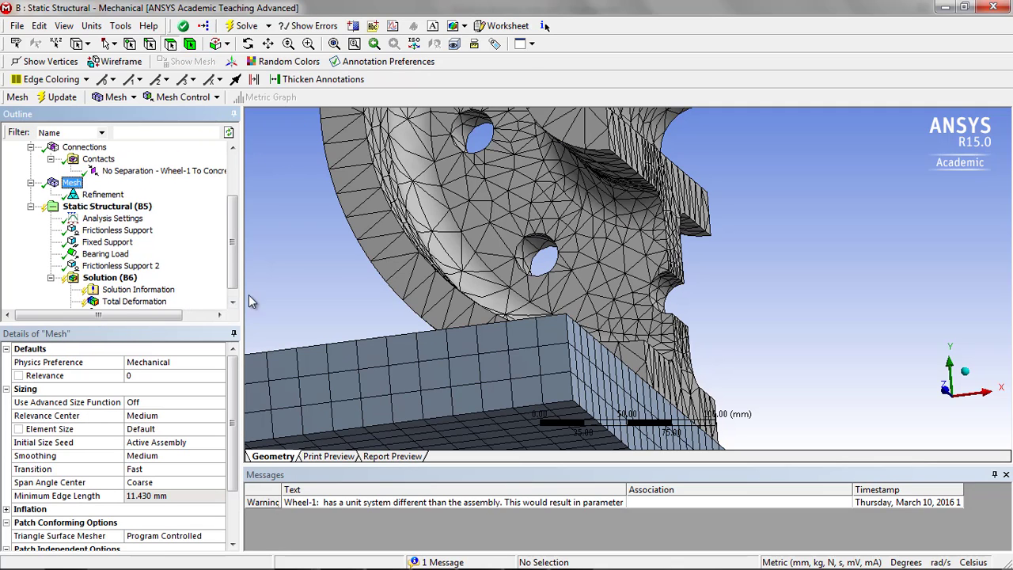
# - Set the refinement level of the two-face mesh refinement to 3 and update the mesh
pyautogui.click(658, 303)
pyautogui.keyDown('ctrl'); pyautogui.click(641, 215); pyautogui.keyUp('ctrl')
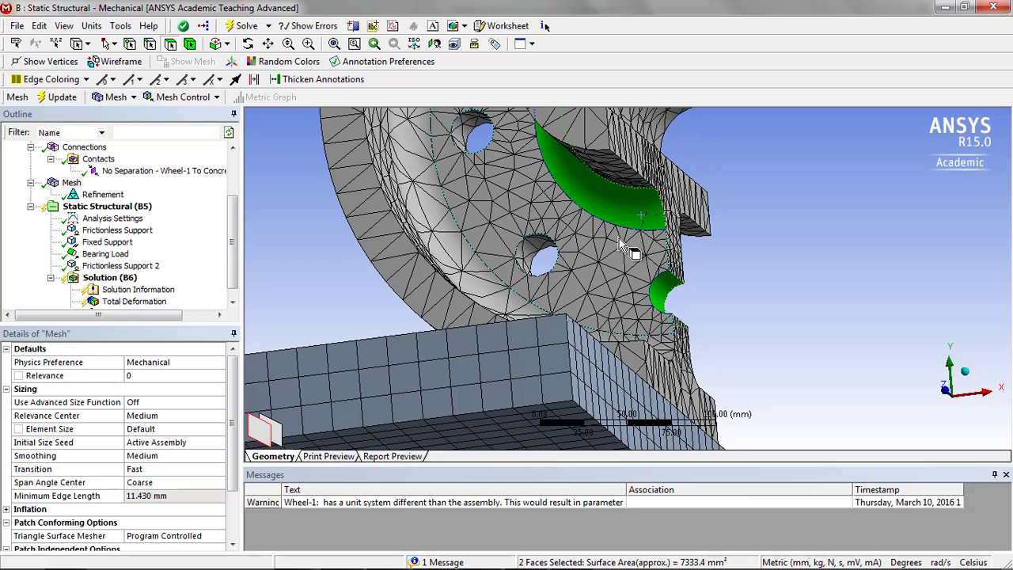
pyautogui.click(100, 195)
pyautogui.rightClick(98, 196)
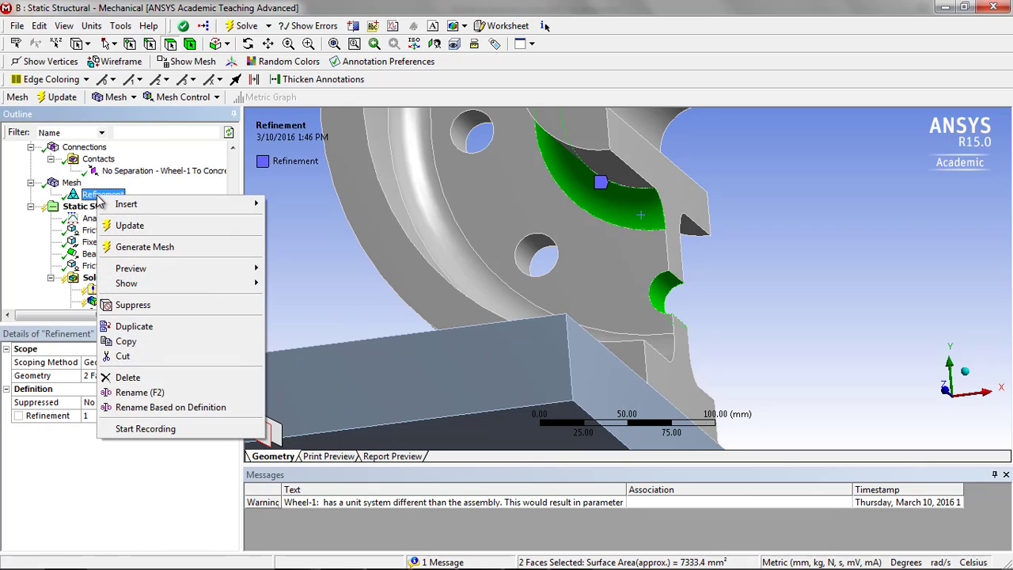
pyautogui.click(49, 449)
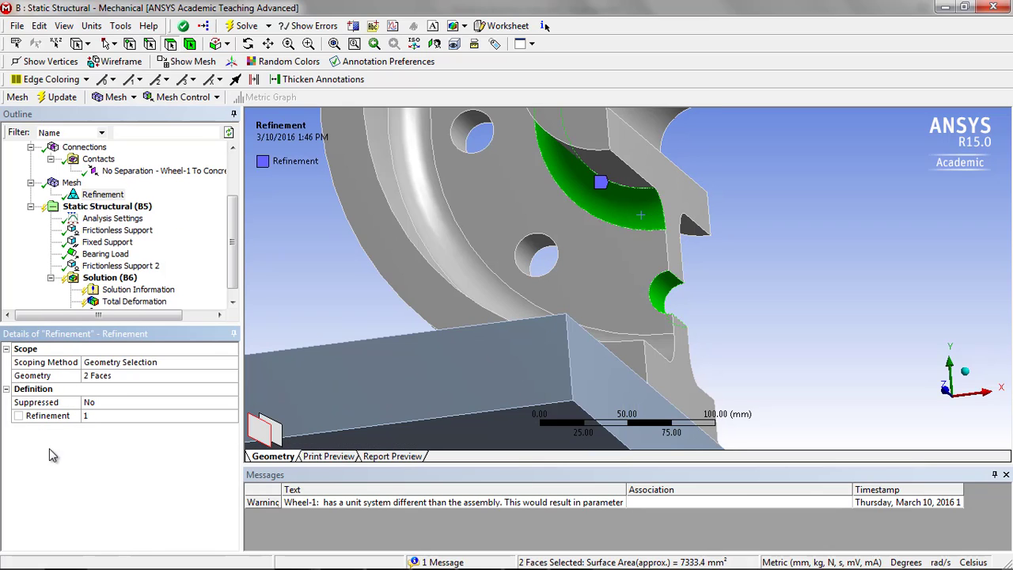
pyautogui.click(106, 418)
pyautogui.click(191, 416)
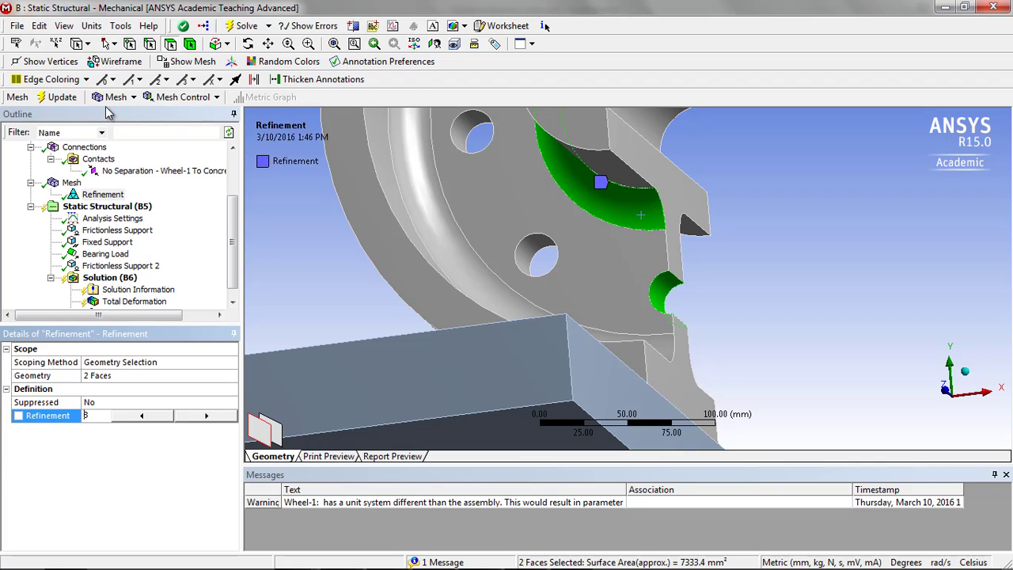
pyautogui.click(54, 102)
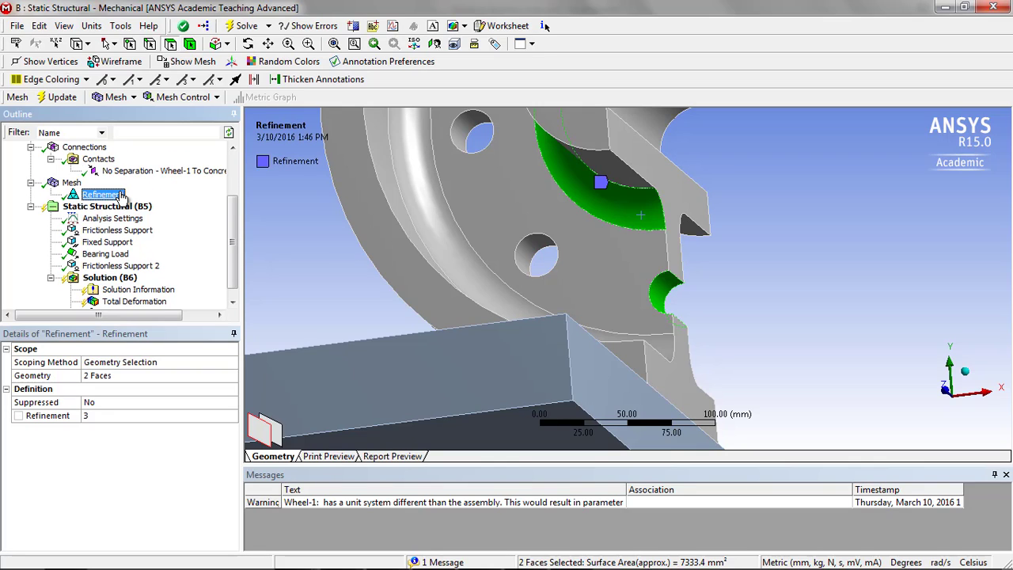
# - Examine the refined mesh around the half-hole and hub fillet, and review the mesh details
pyautogui.click(72, 183)
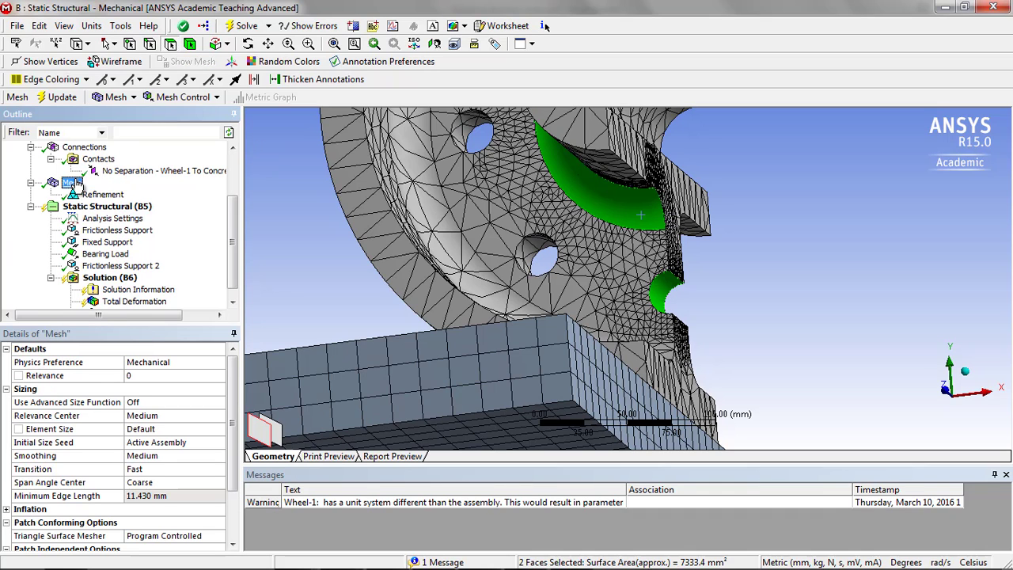
pyautogui.click(590, 241)
pyautogui.click(775, 262)
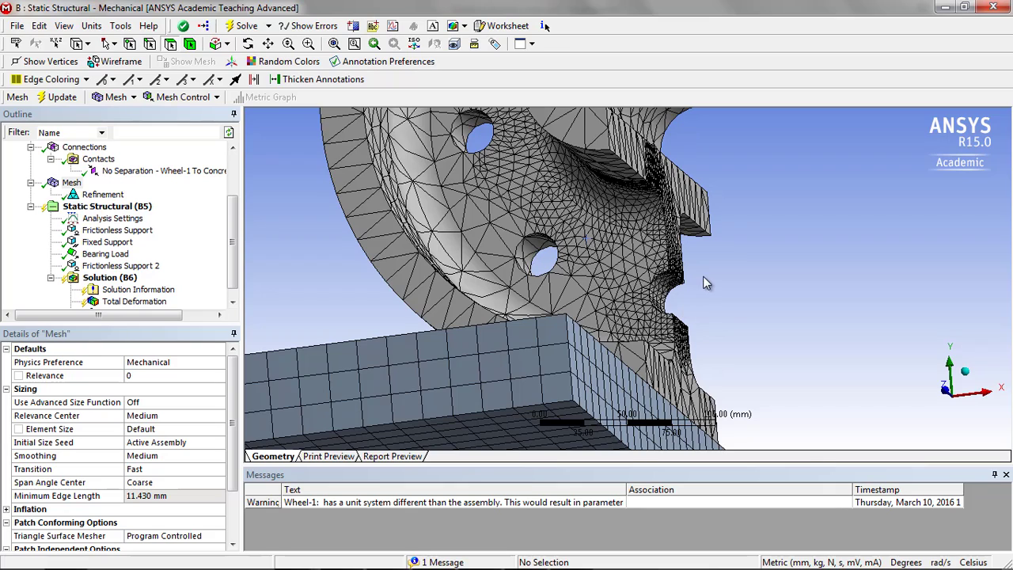
pyautogui.moveTo(703, 277); pyautogui.dragTo(701, 280, button='middle')
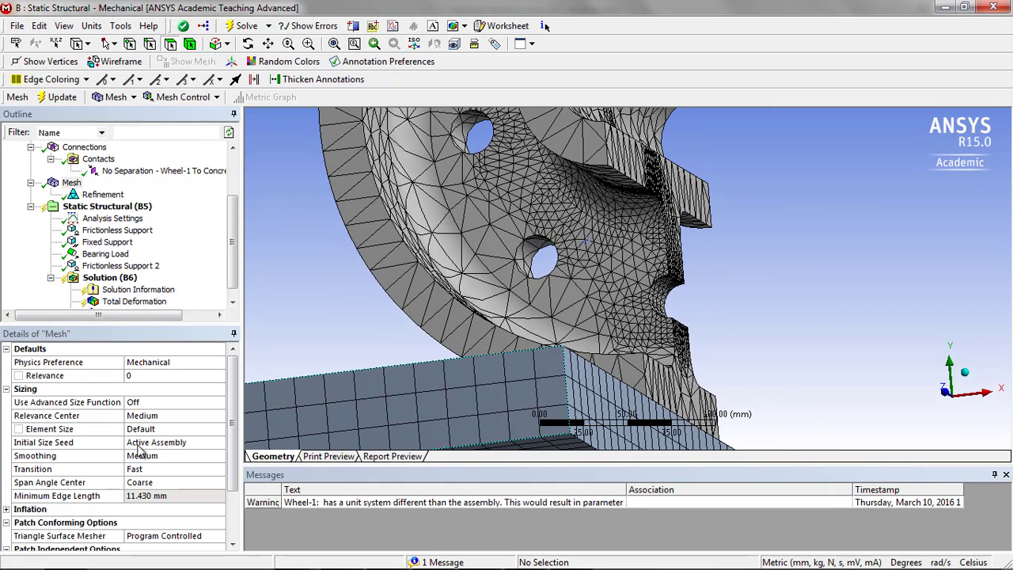
pyautogui.moveTo(233, 458); pyautogui.dragTo(264, 392)
pyautogui.click(7, 536)
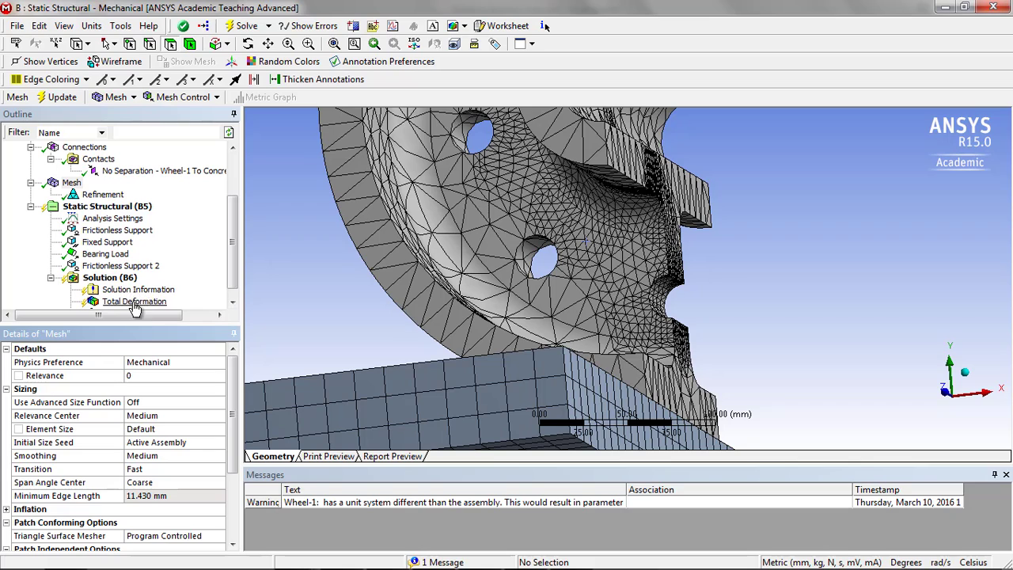
# - Solve the Equivalent Stress result again with the refined mesh and examine the stress around the half-hole and hub fillet
pyautogui.scroll(-3, 142, 302)
pyautogui.click(203, 289)
pyautogui.scroll(-1, 204, 288)
pyautogui.click(133, 301)
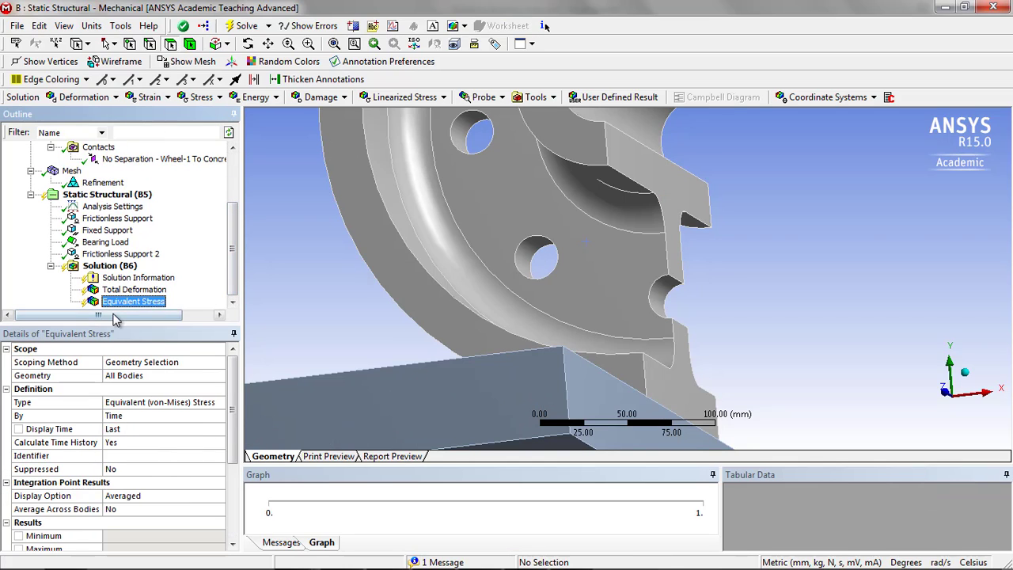
pyautogui.rightClick(144, 303)
pyautogui.click(170, 334)
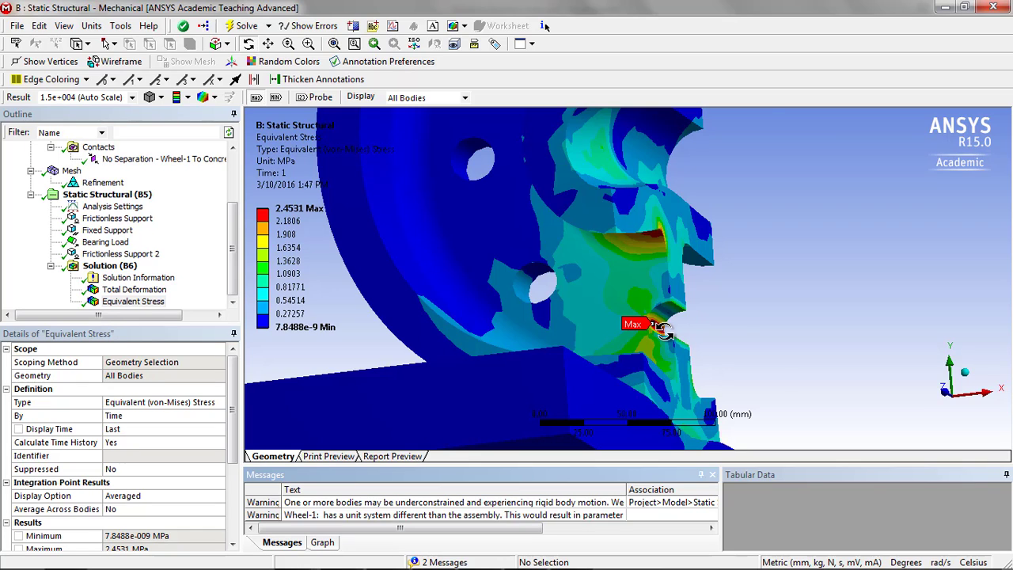
pyautogui.moveTo(657, 326); pyautogui.dragTo(779, 329)
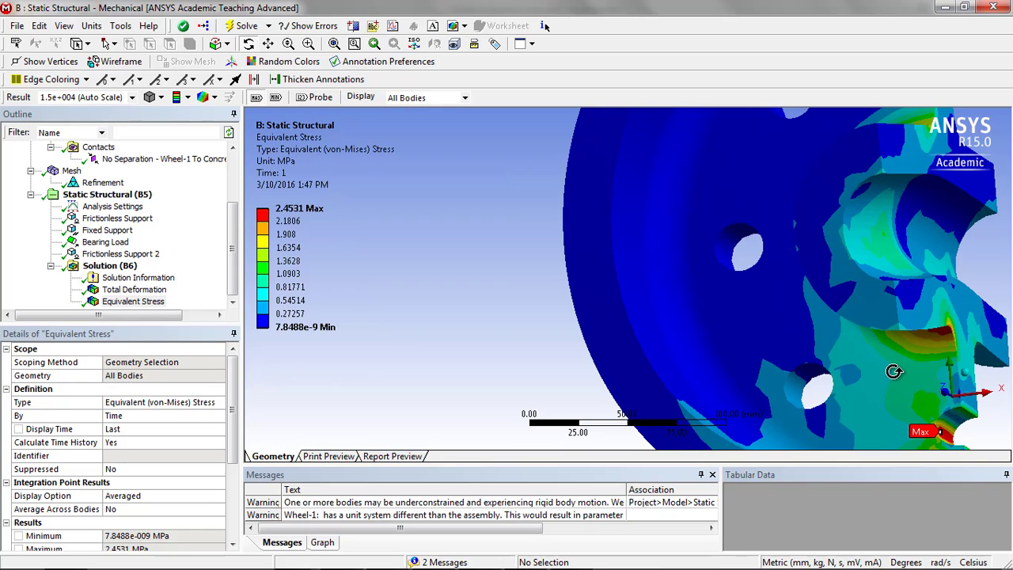
pyautogui.moveTo(906, 359); pyautogui.dragTo(799, 298)
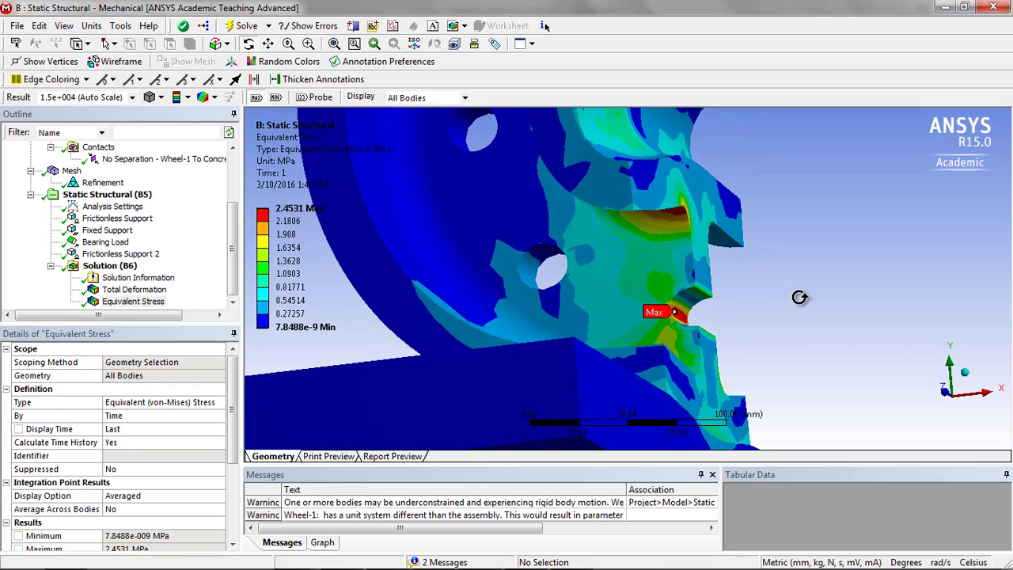
pyautogui.scroll(5, 763, 340)
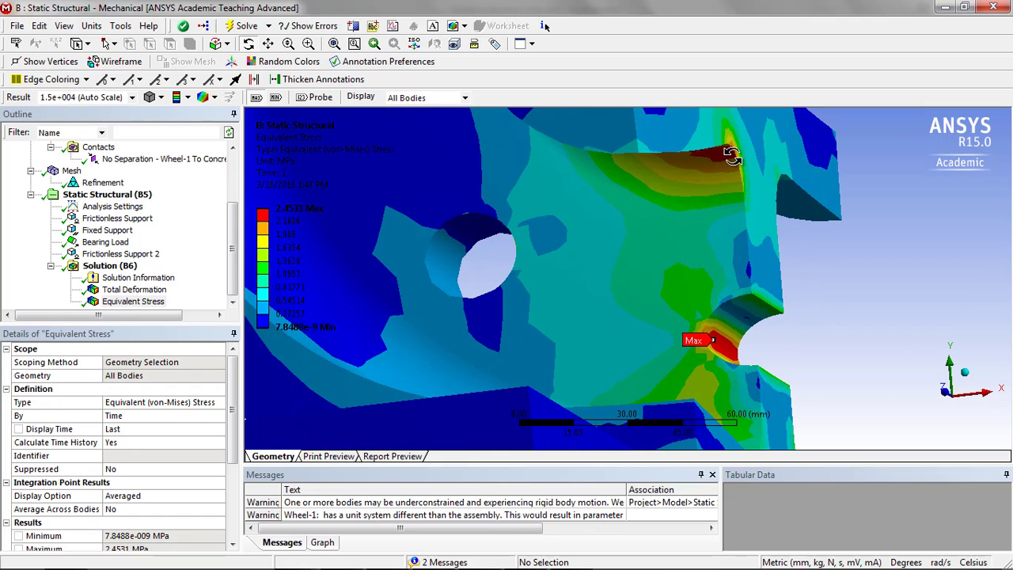
# - Inspect the refined mesh near the half-hole and fillet, and view the Total Deformation result along the X axis
pyautogui.click(72, 171)
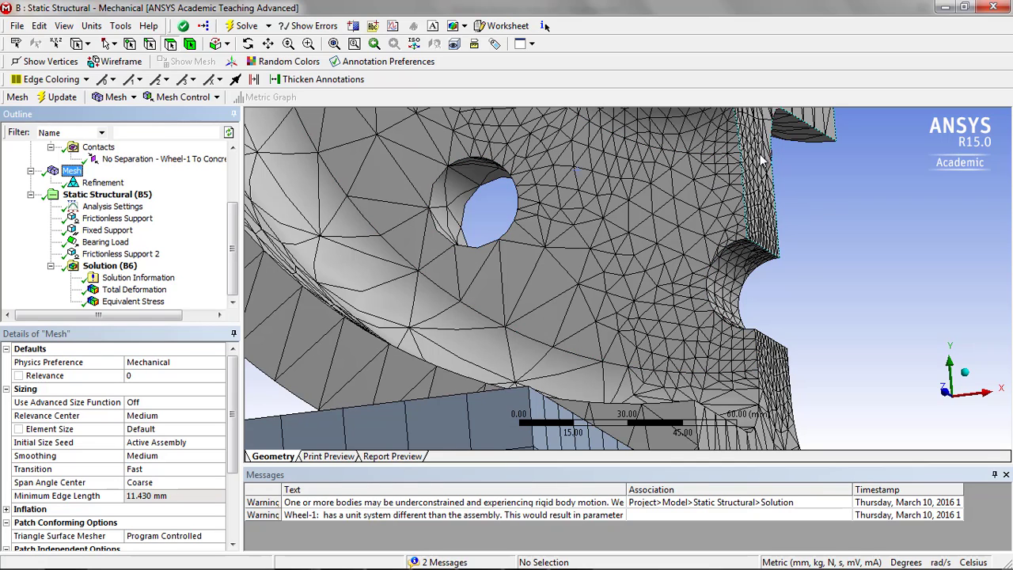
pyautogui.keyDown('ctrl'); pyautogui.moveTo(762, 161); pyautogui.dragTo(768, 214, button='middle'); pyautogui.keyUp('ctrl')
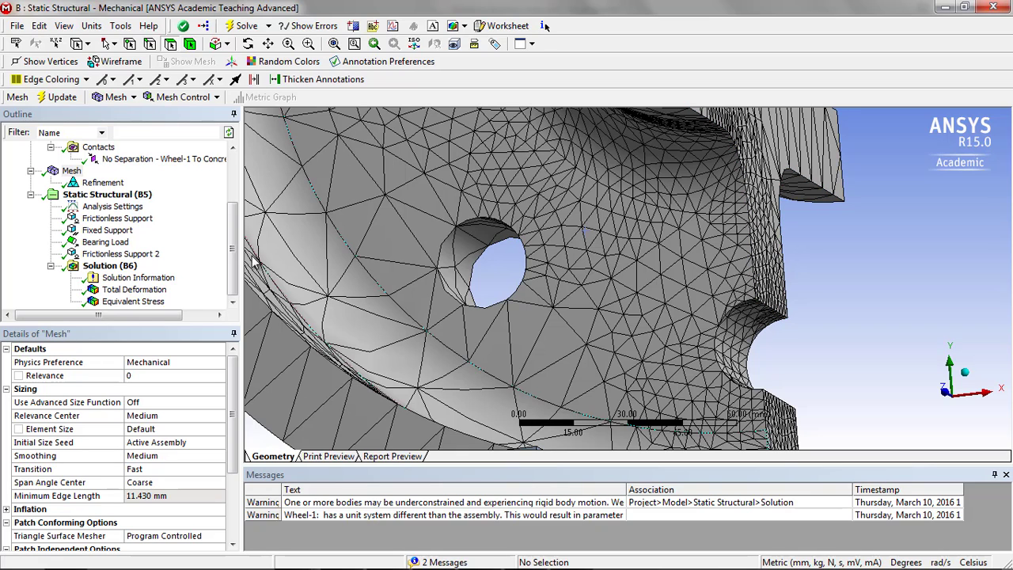
pyautogui.click(133, 290)
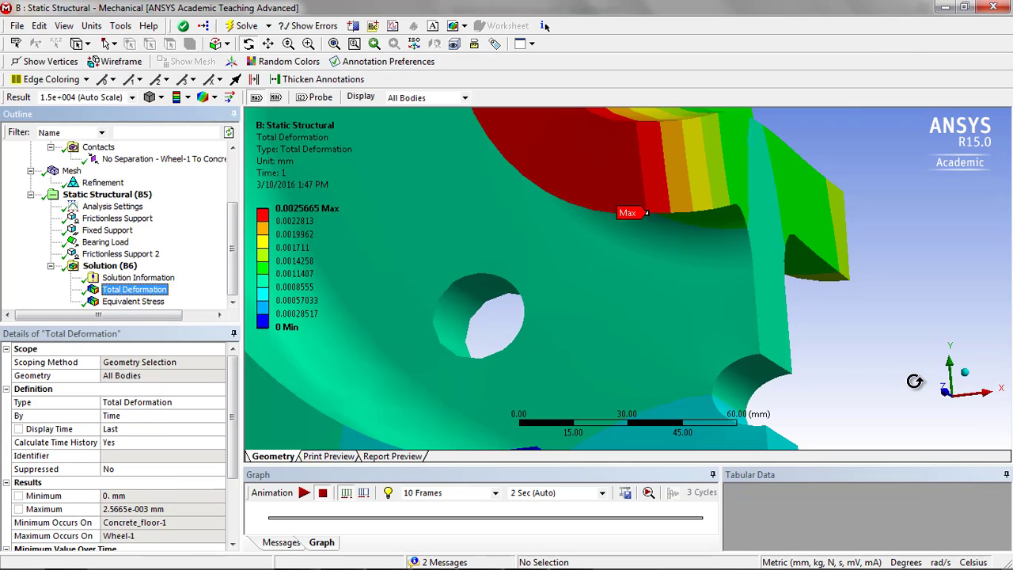
pyautogui.click(981, 391)
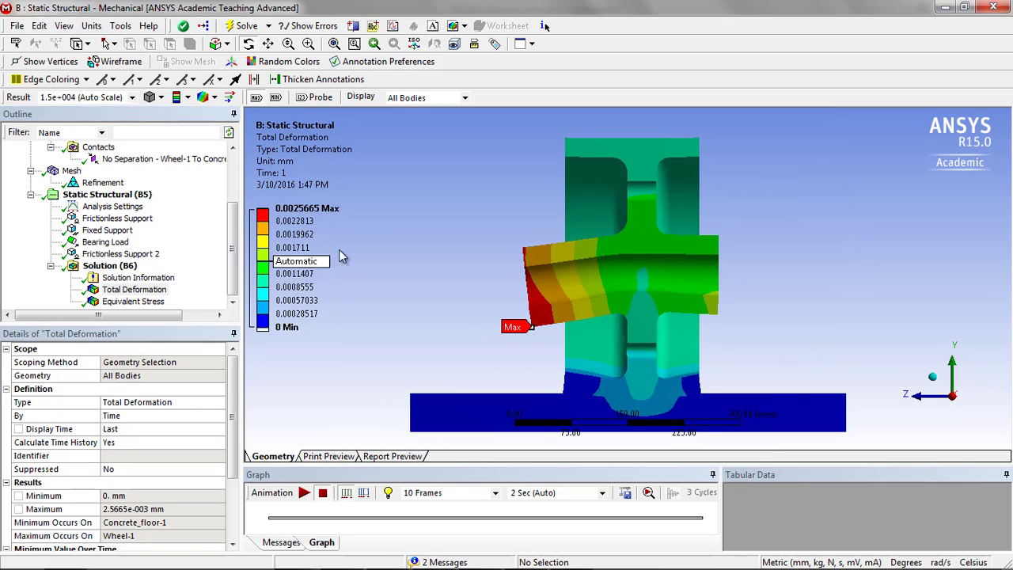